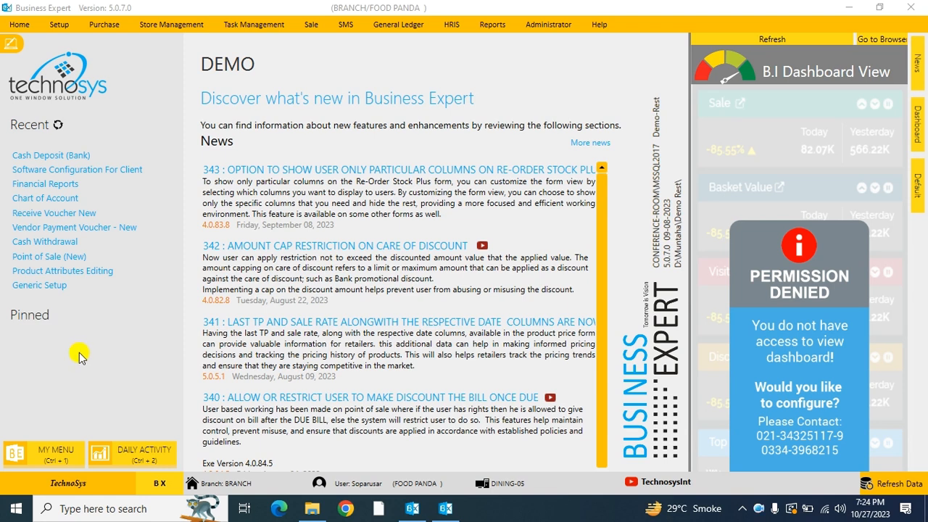
# Open the Expense Voucher New screen from the general ledger voucher transactions and start a new expense voucher.
pyautogui.click(398, 24)
pyautogui.moveTo(428, 163)
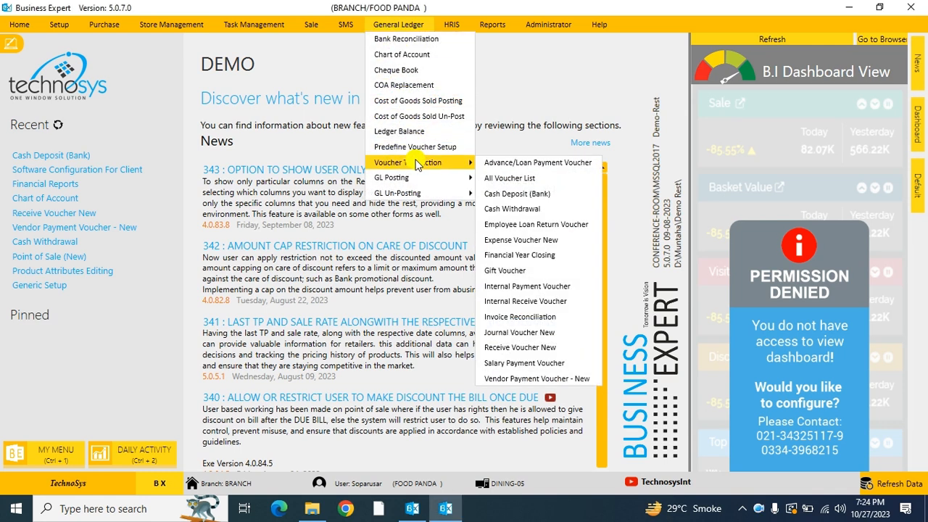
pyautogui.click(517, 241)
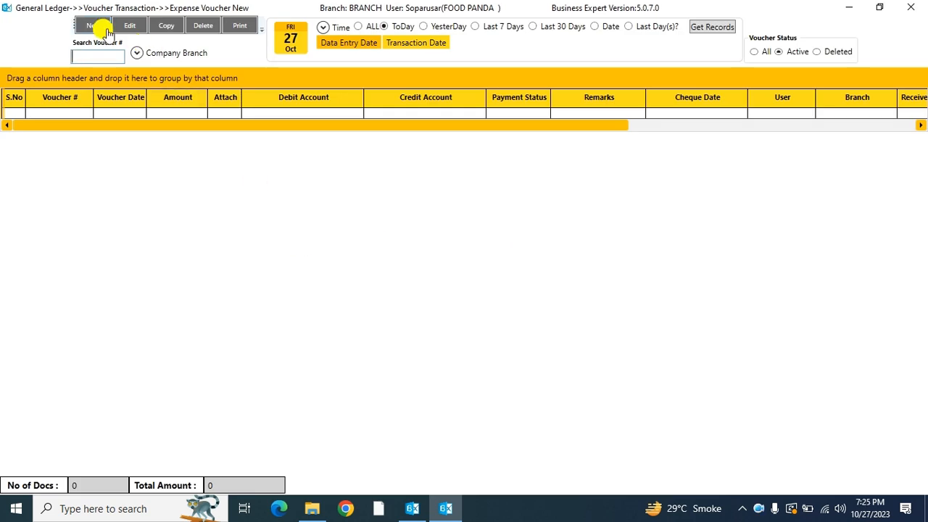
pyautogui.click(100, 28)
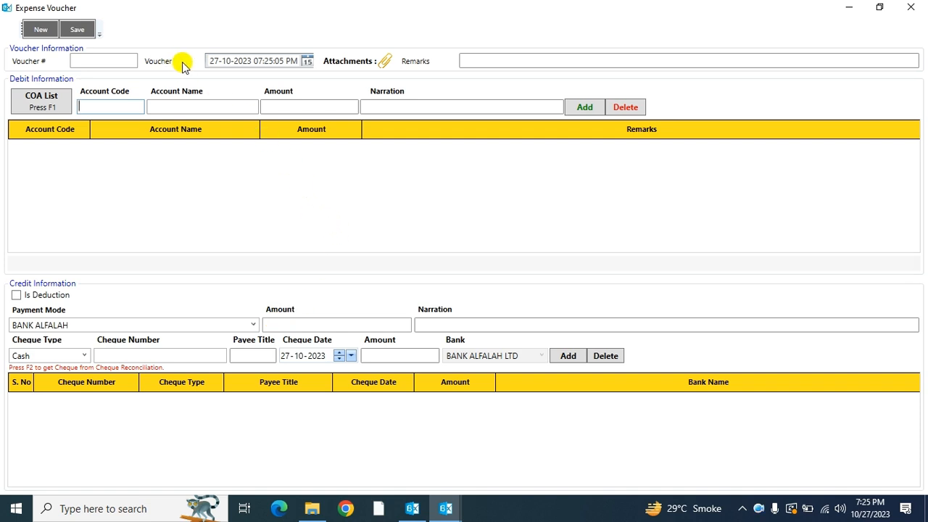
pyautogui.click(307, 61)
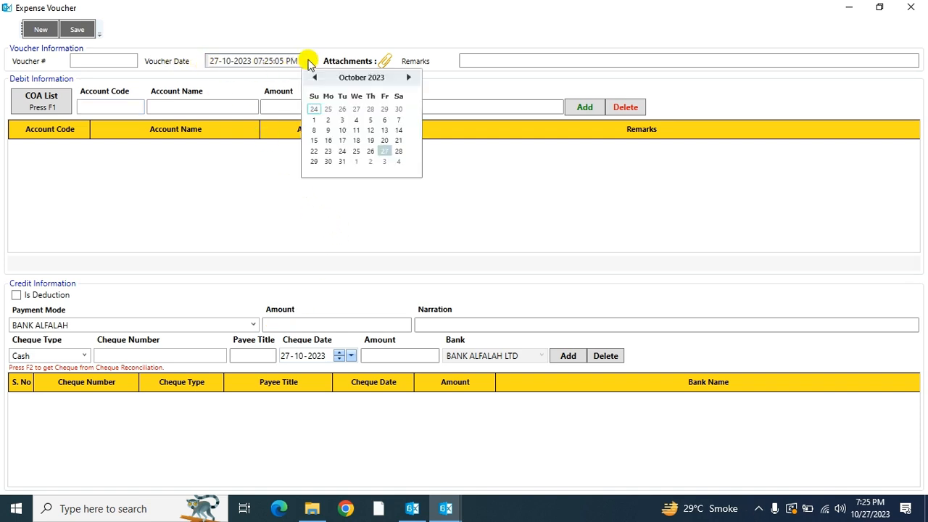
pyautogui.click(243, 175)
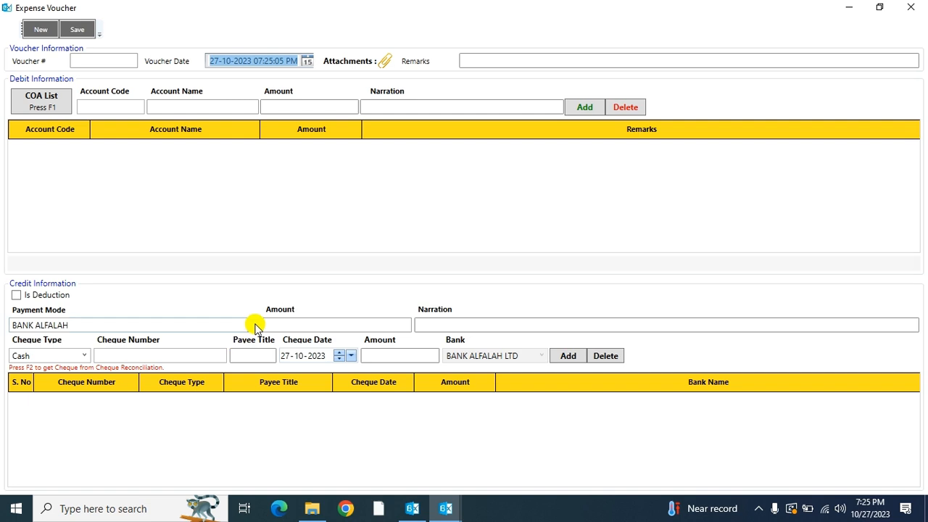
pyautogui.click(255, 326)
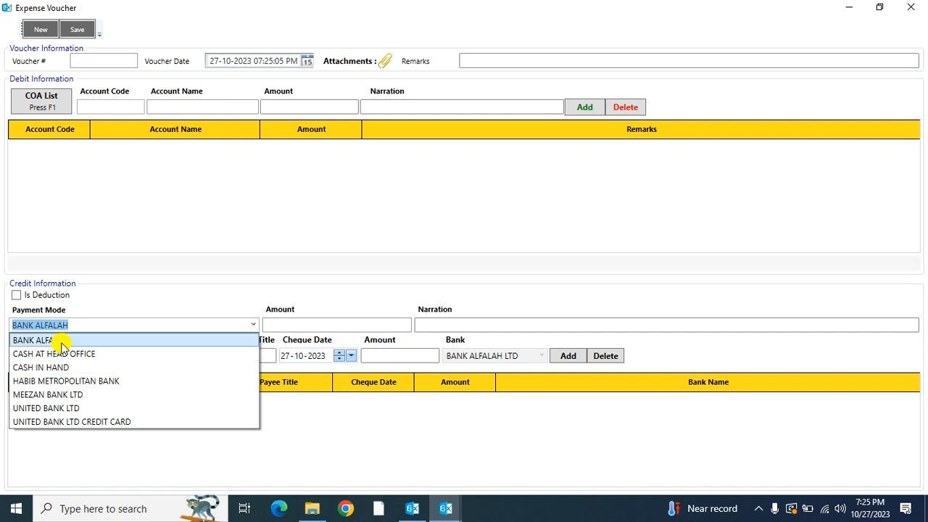
pyautogui.click(158, 253)
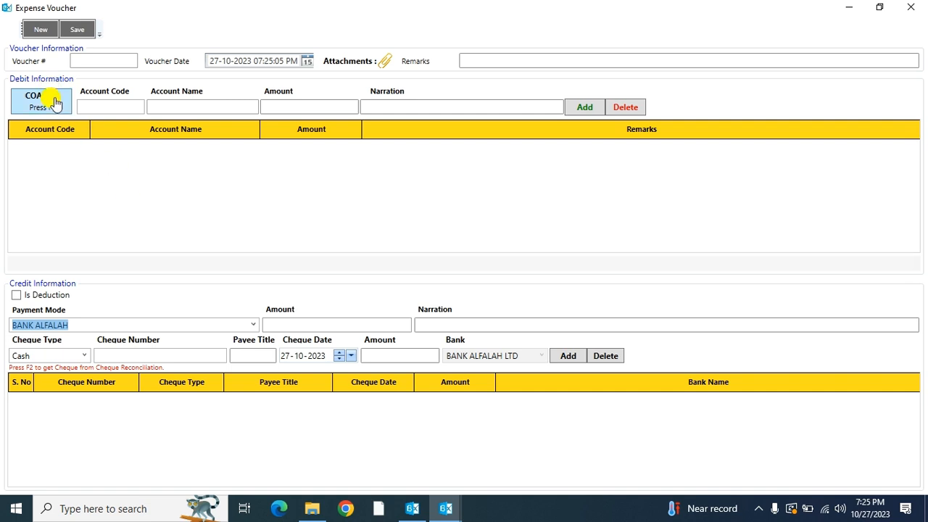
# Find ELECTRICITY among the expense-only accounts in the chart of accounts and choose it as the debit account.
pyautogui.press('F1')
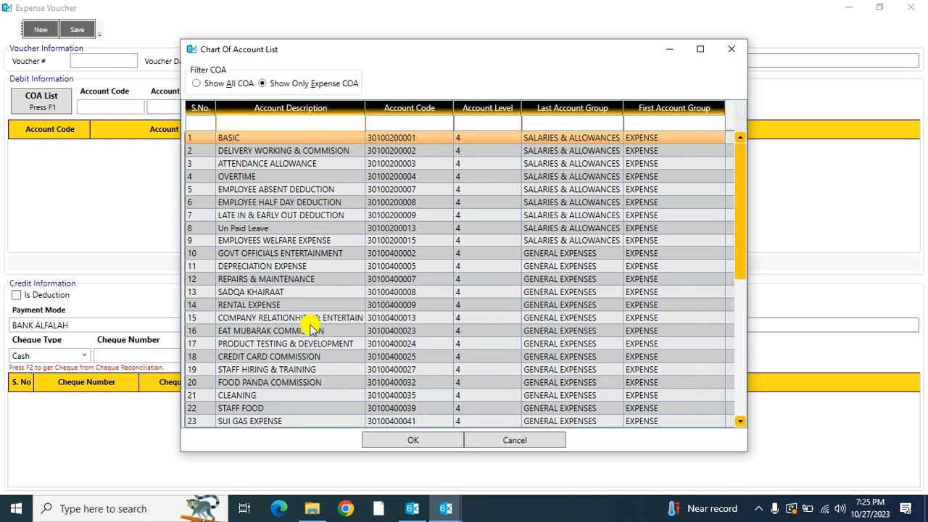
pyautogui.click(200, 87)
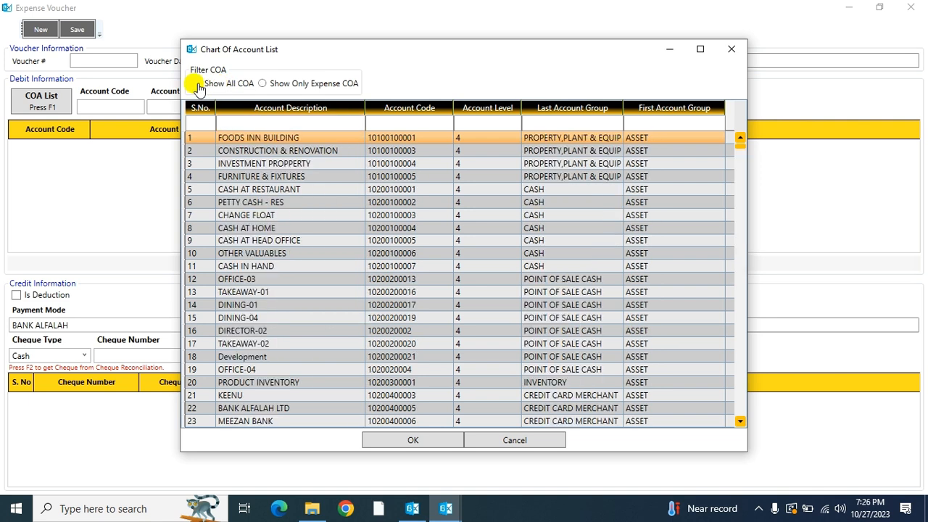
pyautogui.click(276, 88)
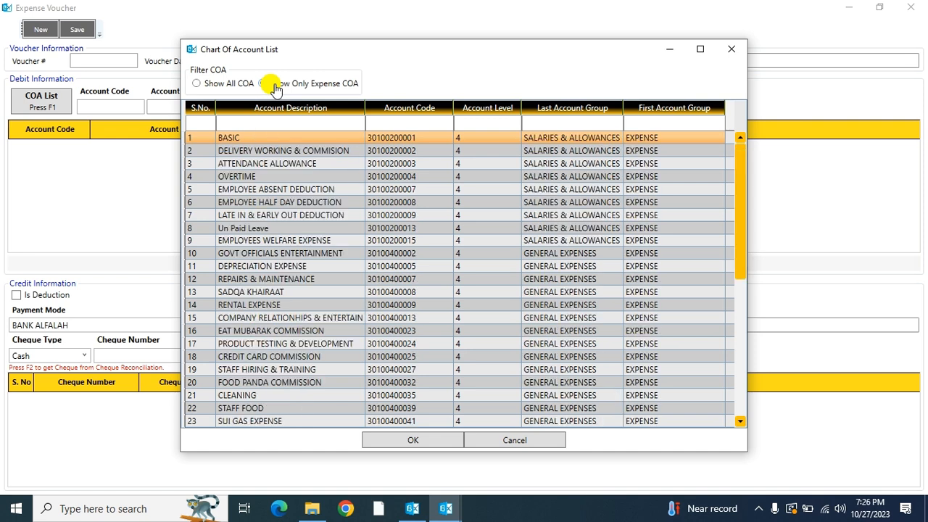
pyautogui.click(245, 128)
pyautogui.write('elec')
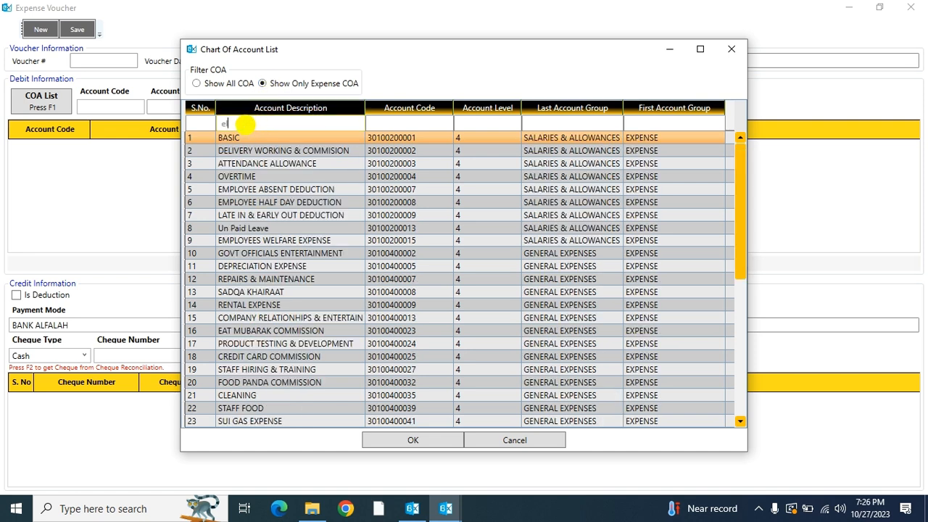
pyautogui.press('Down')
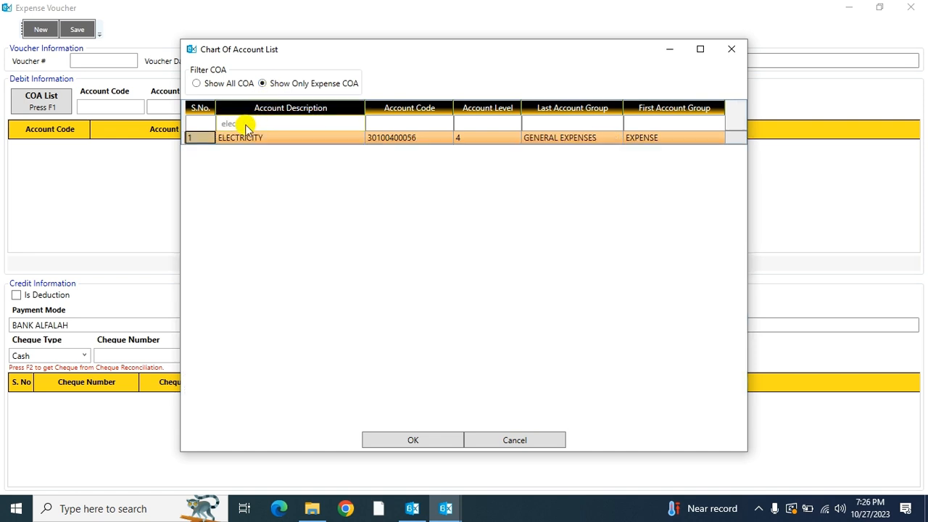
pyautogui.press('Return')
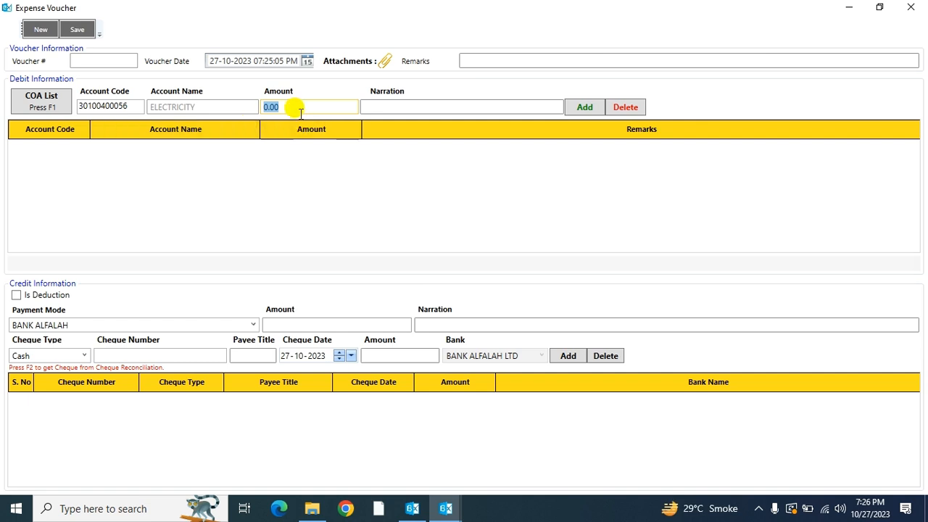
# Set the electricity debit amount to 50000 and enter "Paid bills" as the voucher remarks.
pyautogui.write('50000')
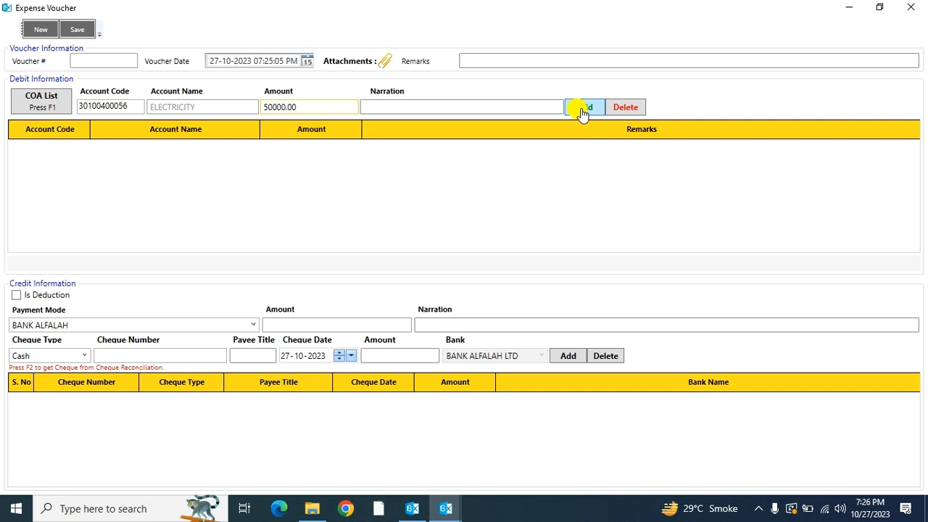
pyautogui.click(418, 108)
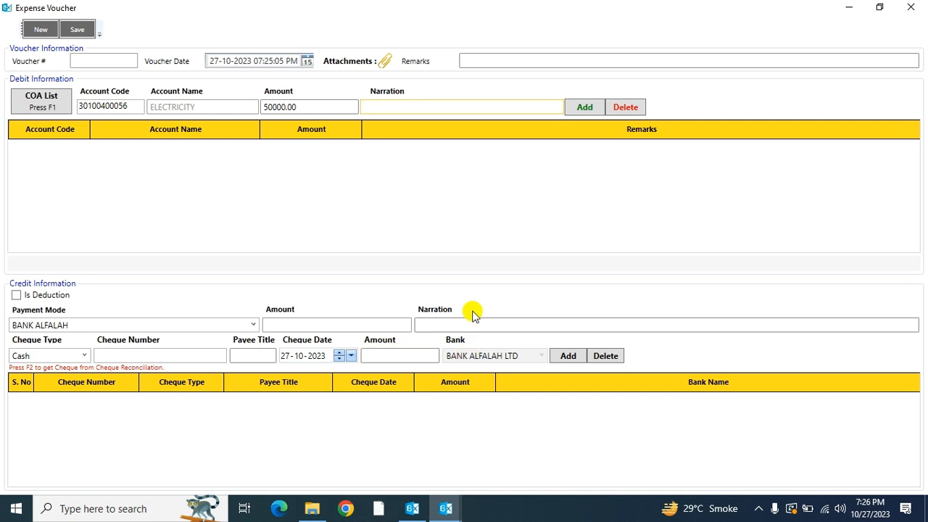
pyautogui.click(453, 325)
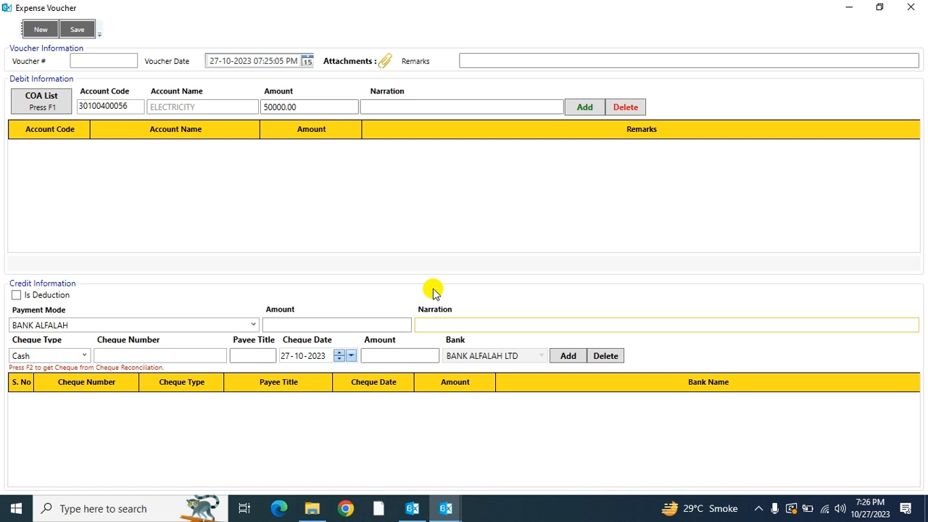
pyautogui.click(474, 62)
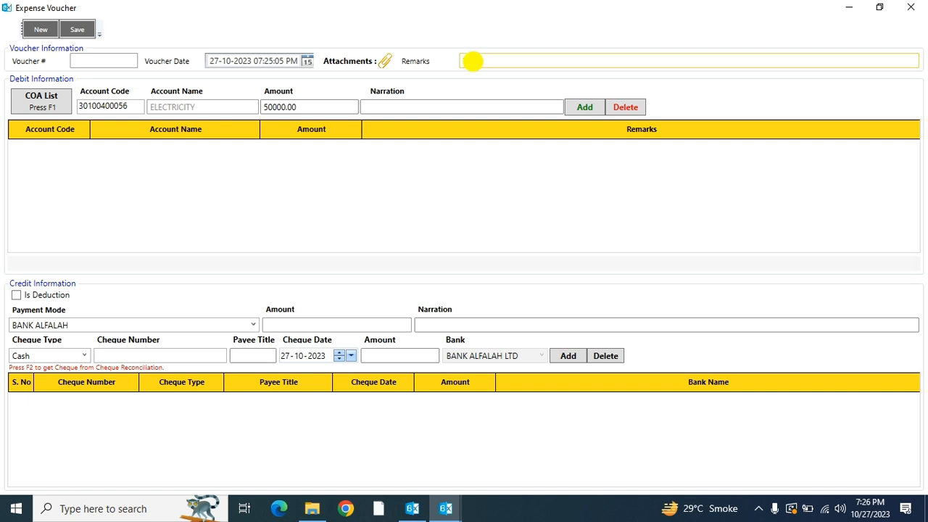
pyautogui.write('ele')
pyautogui.press('BackSpace')
pyautogui.press('BackSpace')
pyautogui.write('ills')
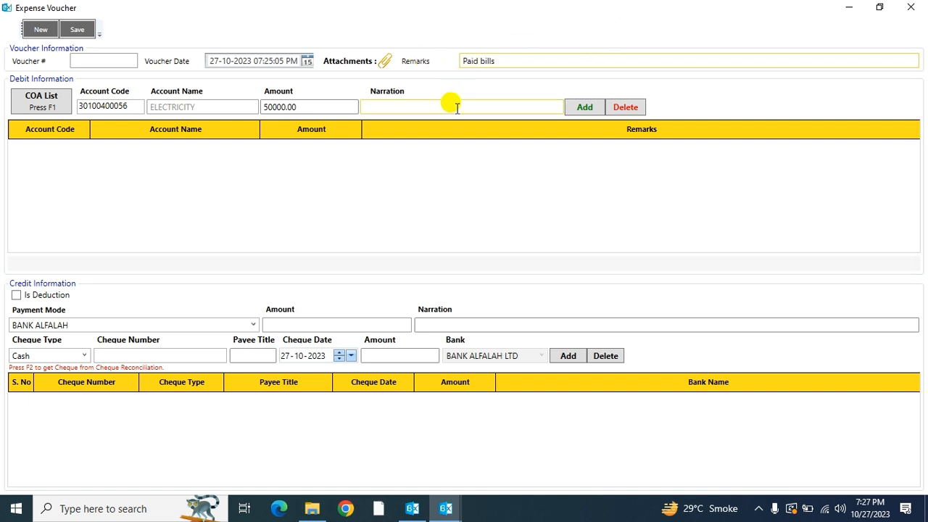
# Enter the debit narration "Electricity" and add the electricity line to the debit entries.
pyautogui.click(412, 107)
pyautogui.write('Electricity')
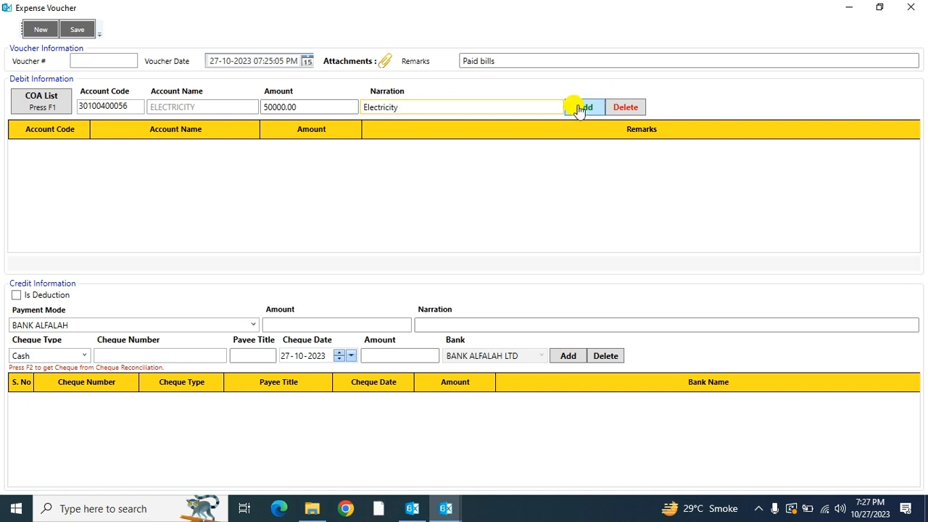
pyautogui.click(579, 108)
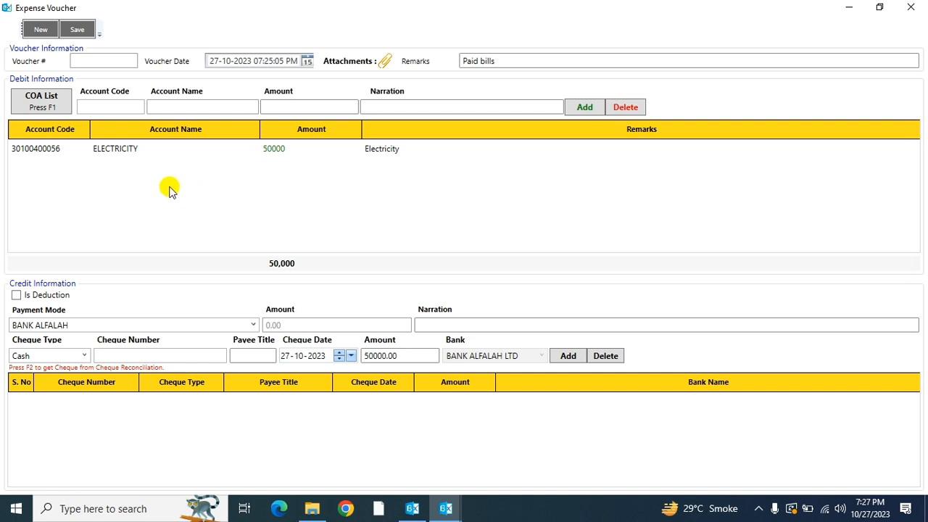
# Add a second debit line for the SUI GAS EXPENSE account with amount 1000 and narration "Gas".
pyautogui.click(42, 106)
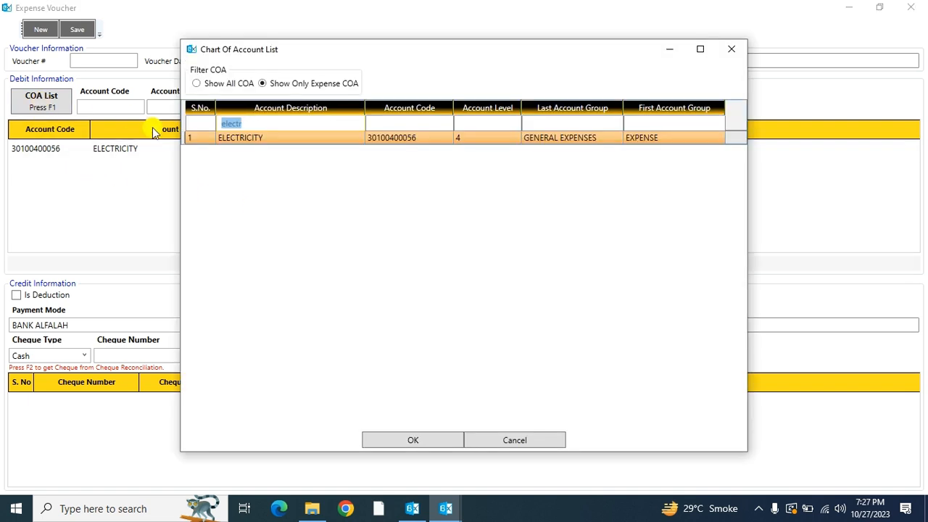
pyautogui.write('gas')
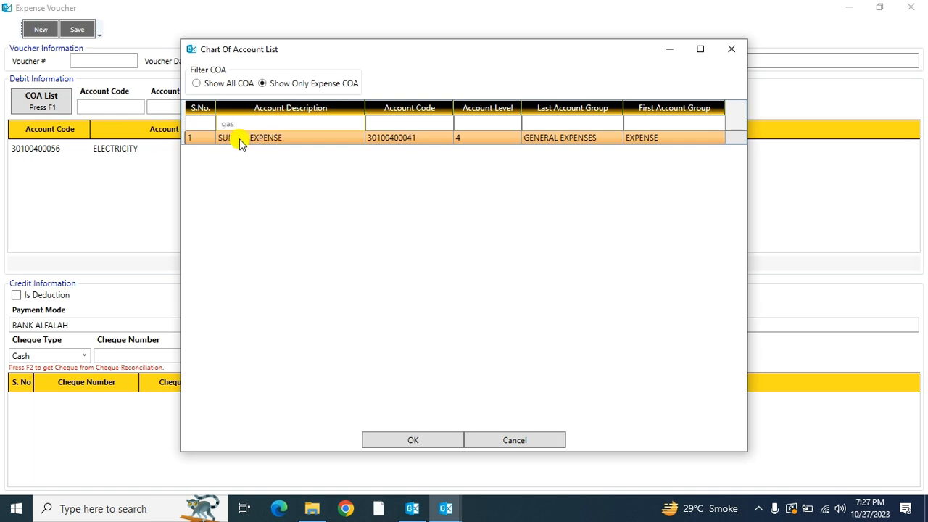
pyautogui.click(240, 141)
pyautogui.click(374, 442)
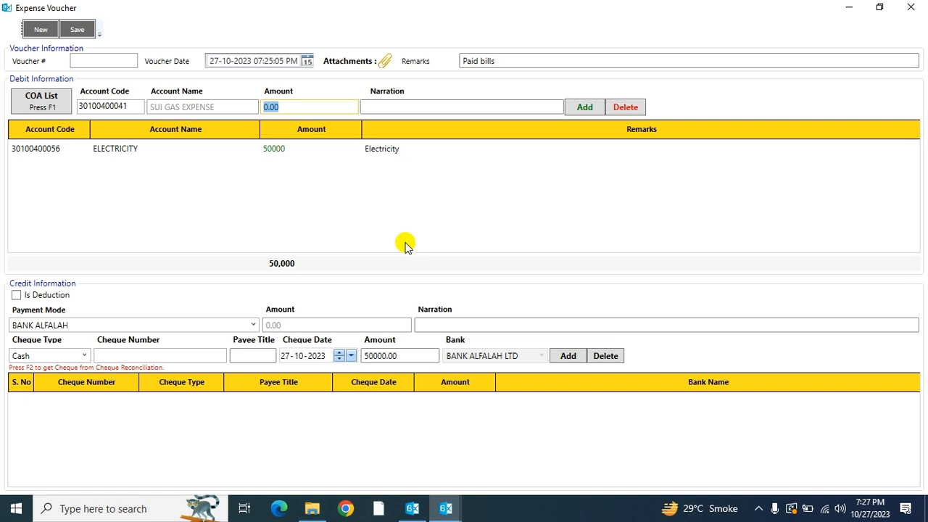
pyautogui.write('1000')
pyautogui.press('Tab')
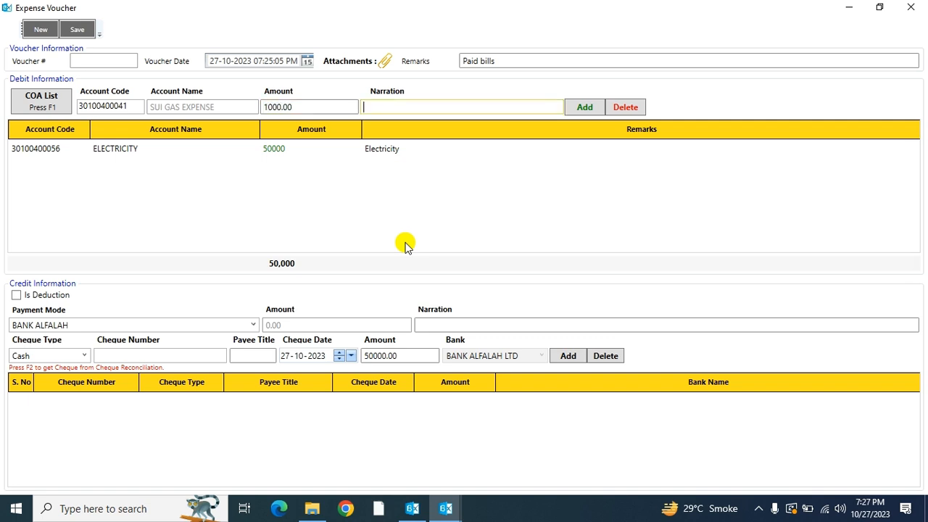
pyautogui.write('Gas')
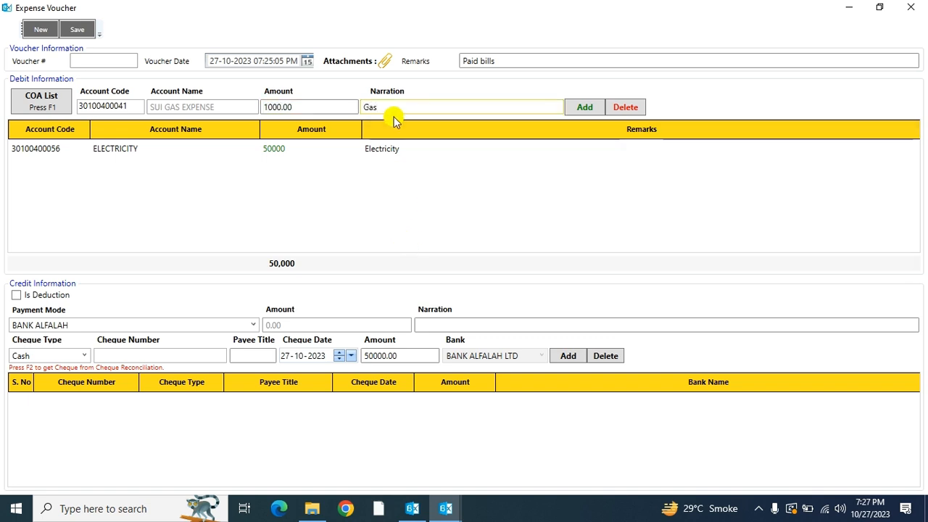
pyautogui.click(582, 107)
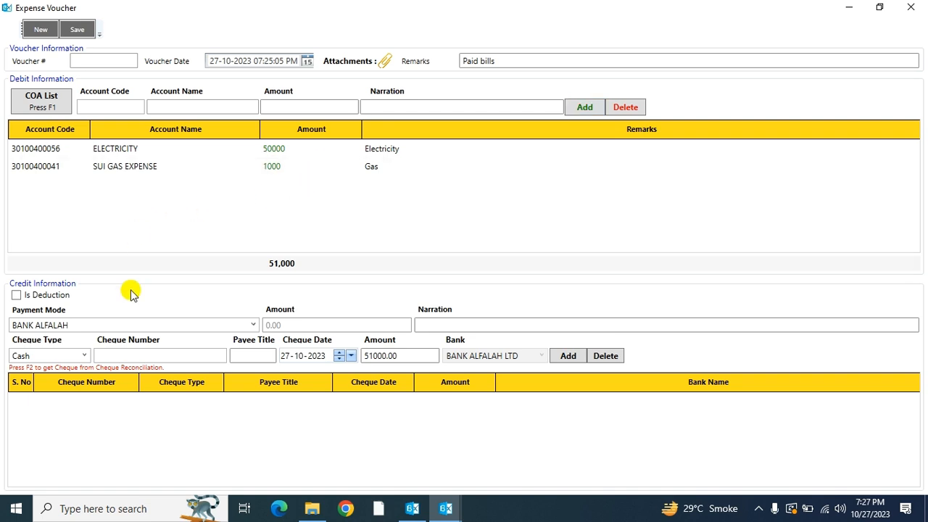
# Enable deduction in the credit information and add an INCOME TAX PAYABLE deduction of 2000 with narration "Paid Income Tax".
pyautogui.click(16, 296)
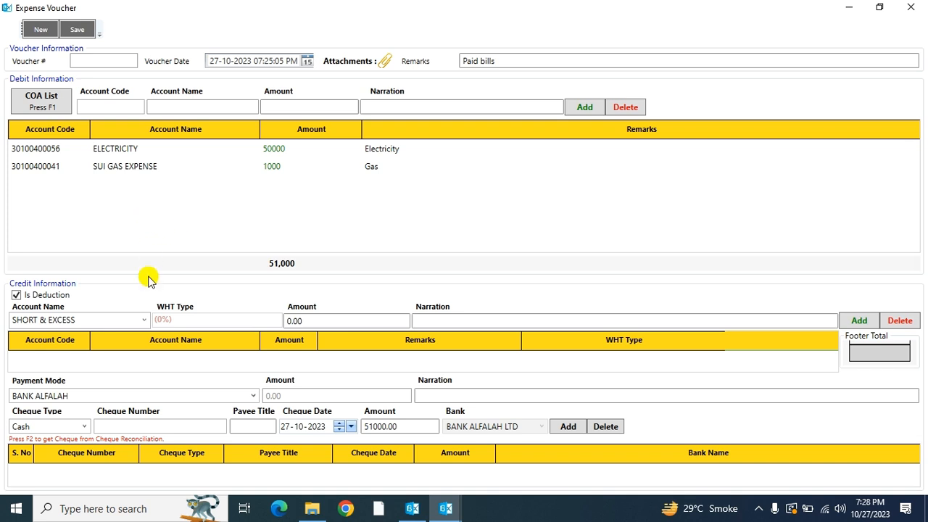
pyautogui.click(147, 321)
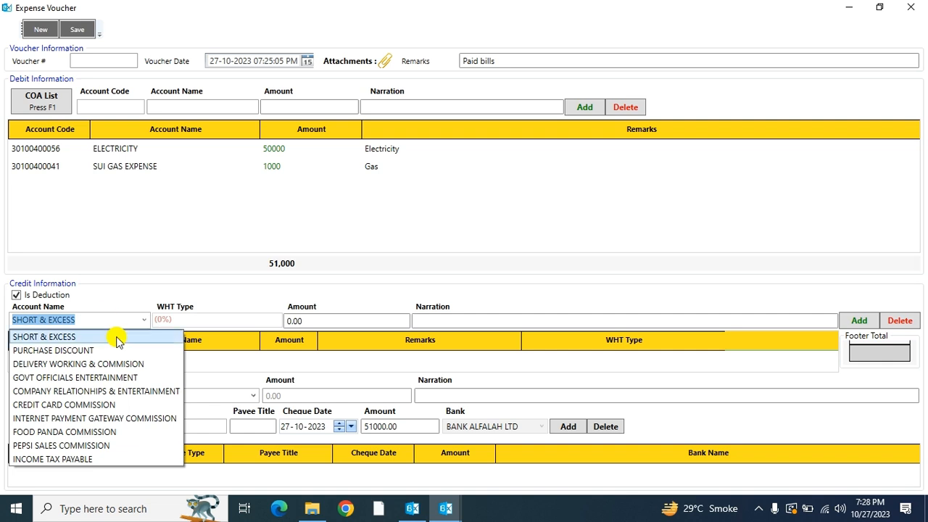
pyautogui.click(43, 459)
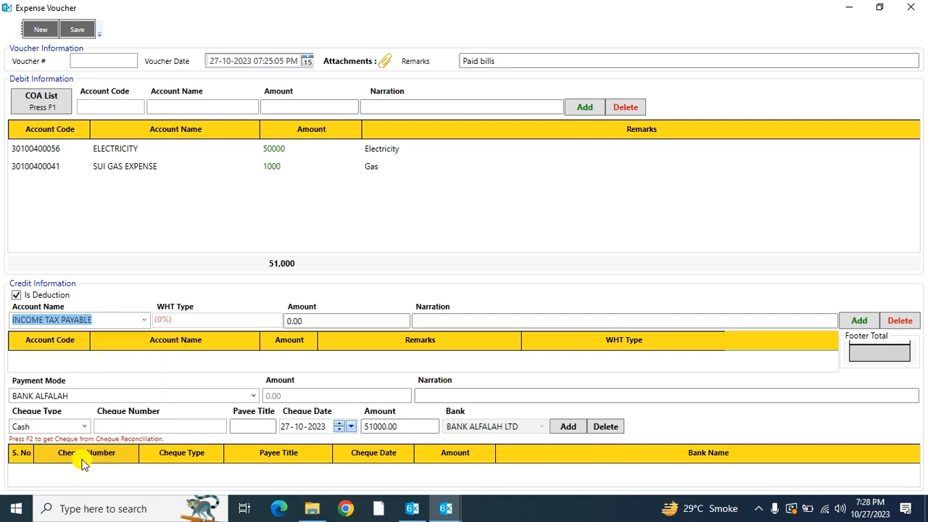
pyautogui.click(330, 319)
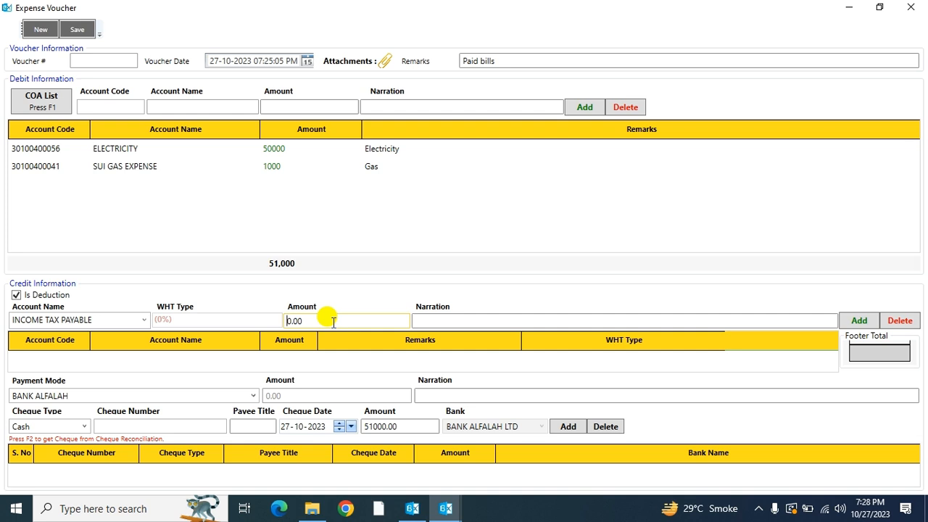
pyautogui.write('200')
pyautogui.click(583, 319)
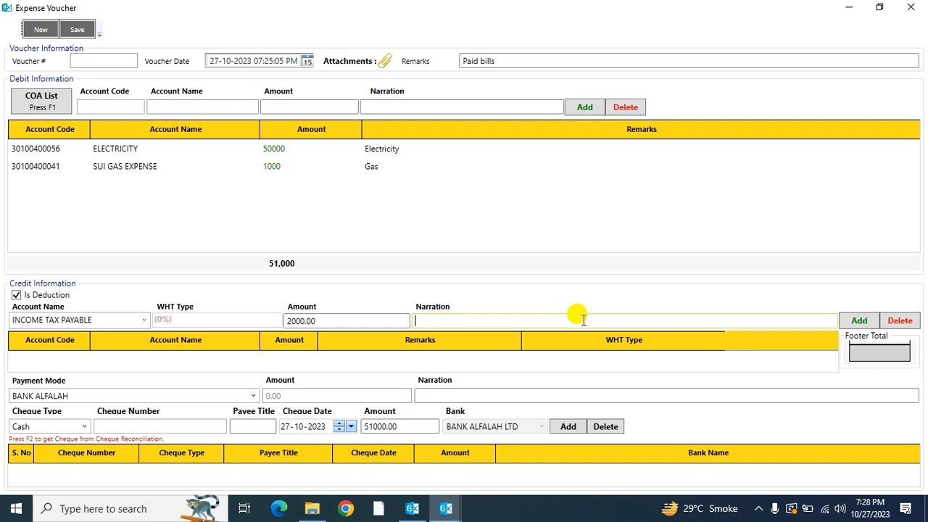
pyautogui.write('Paid Income ')
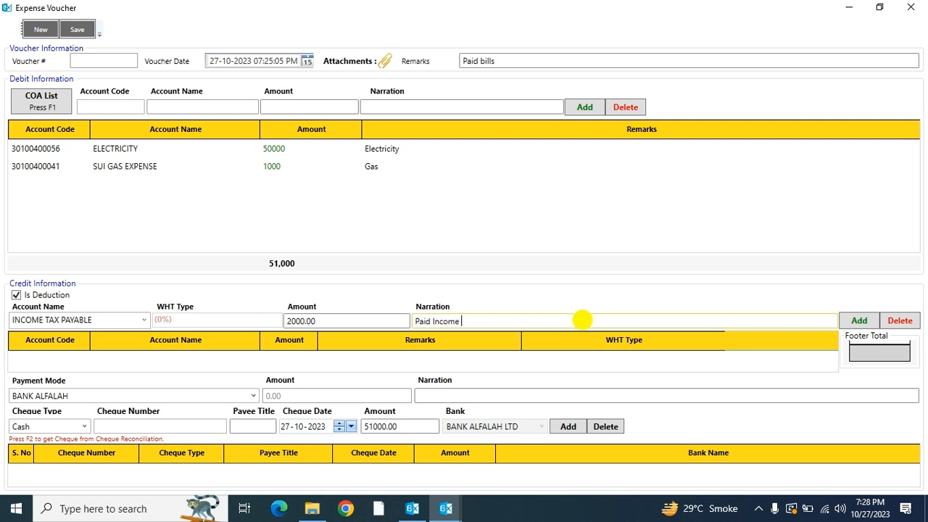
pyautogui.write('Tax')
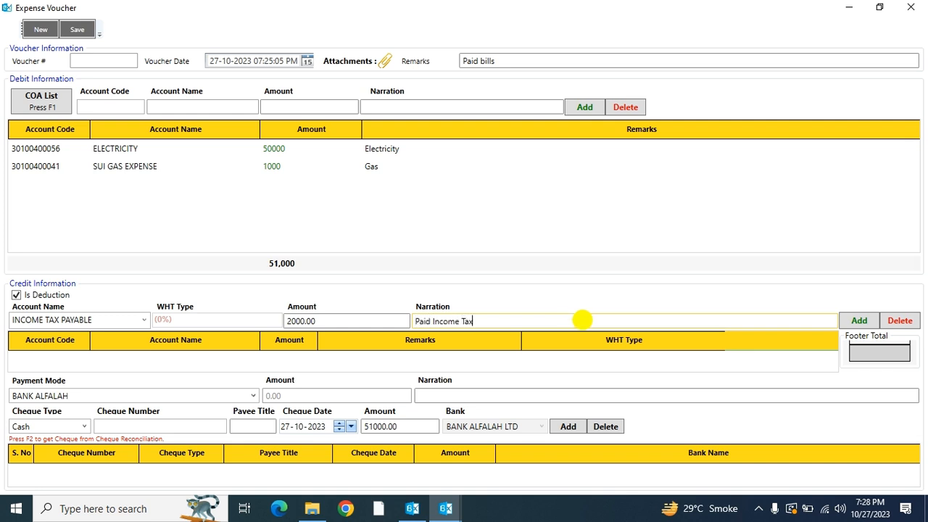
pyautogui.click(858, 320)
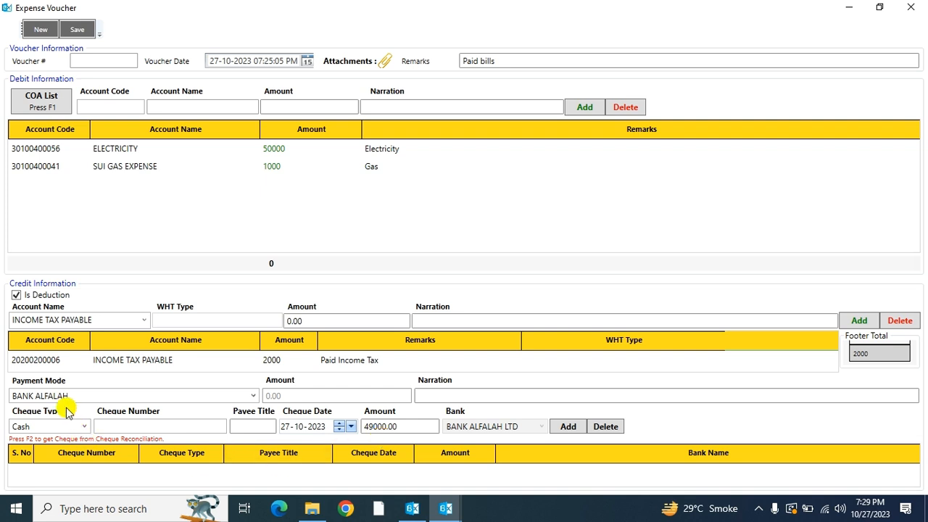
pyautogui.click(249, 397)
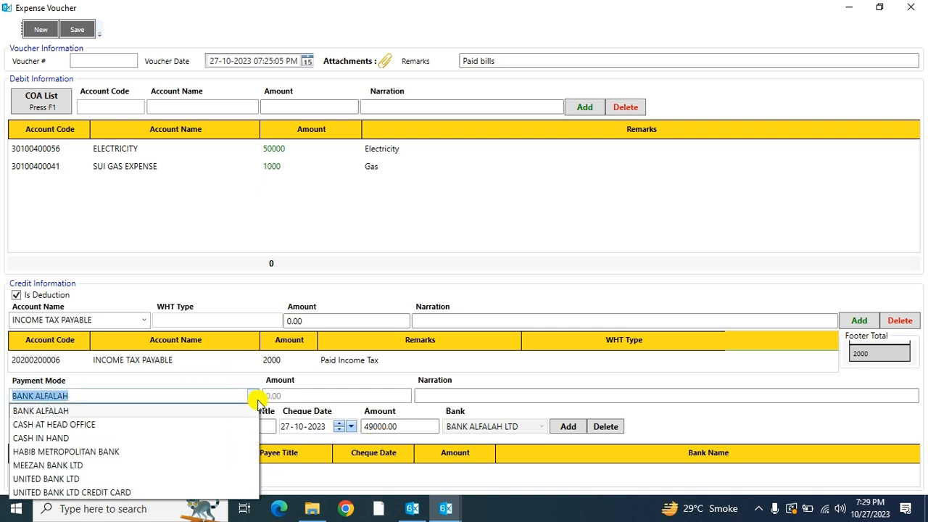
pyautogui.click(70, 440)
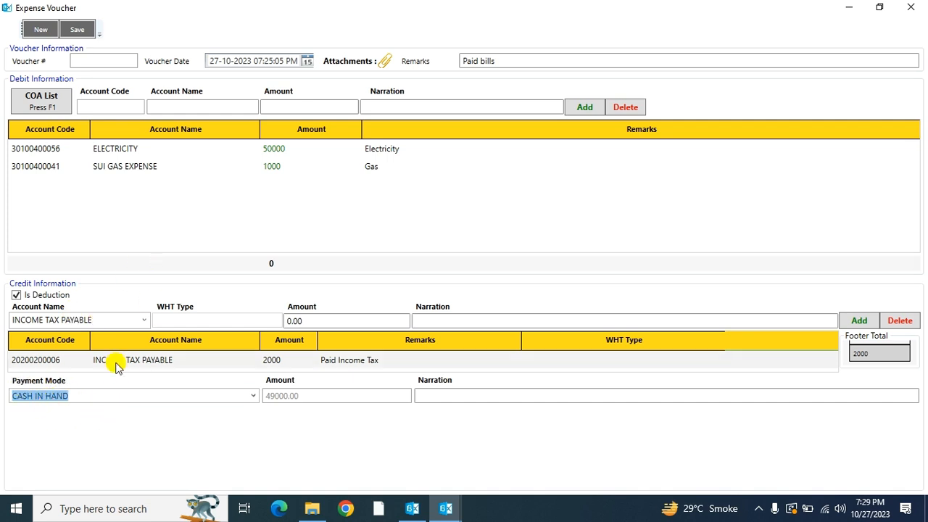
pyautogui.click(143, 320)
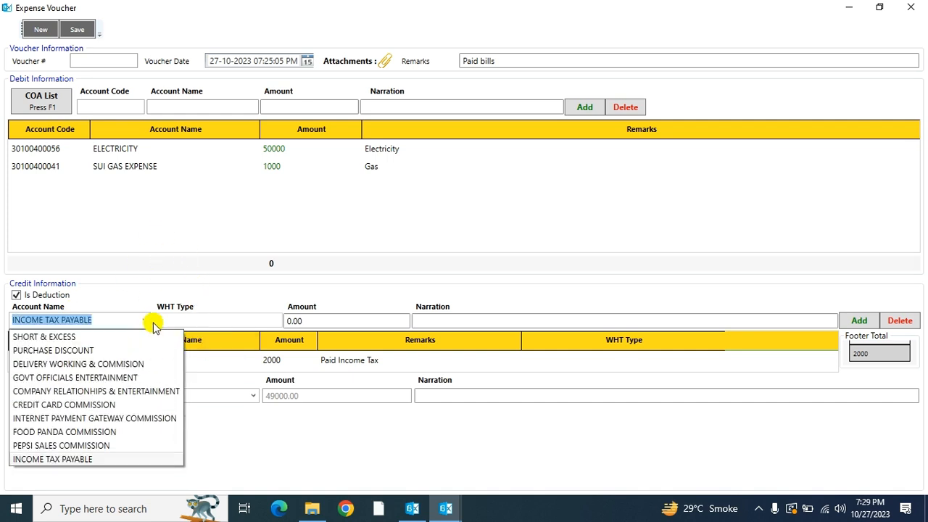
pyautogui.click(207, 441)
# Set the credit payment mode to BANK ALFALAH and the cheque type to Cash.
pyautogui.click(254, 396)
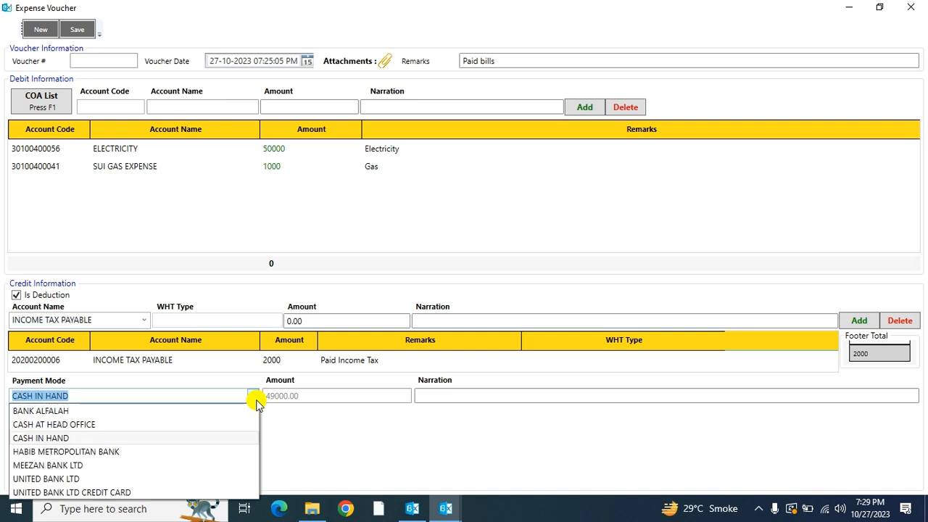
pyautogui.click(128, 411)
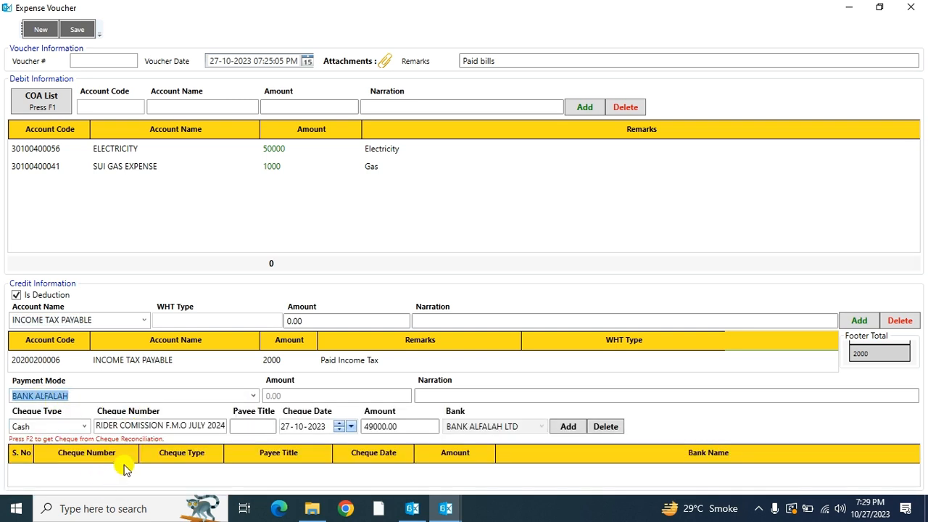
pyautogui.click(87, 427)
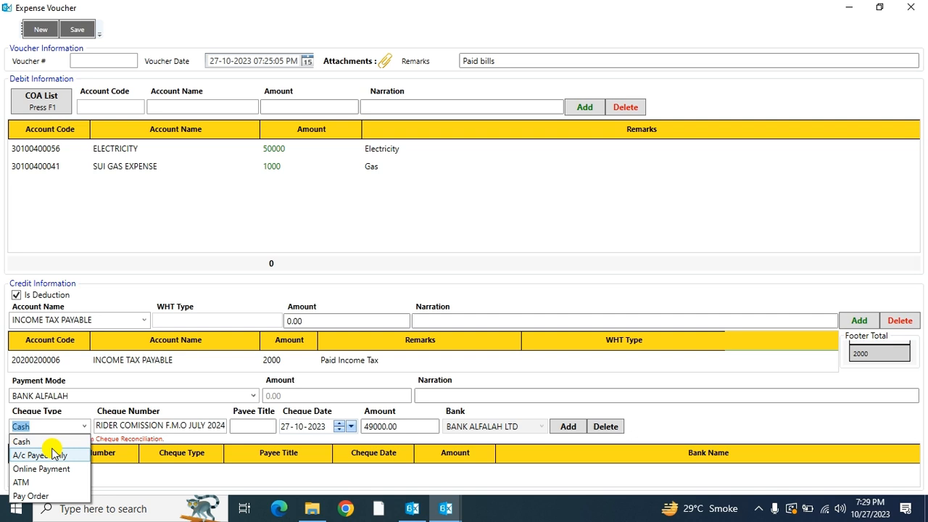
pyautogui.click(25, 441)
# Enter the cheque number in place of the prefilled text and set the cheque date to 30-10-2023.
pyautogui.click(212, 425)
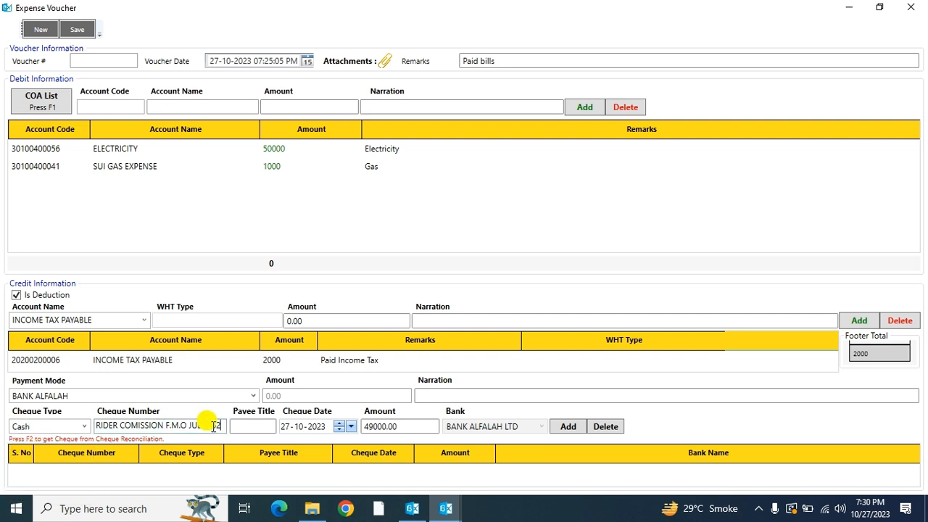
pyautogui.write('15478955555')
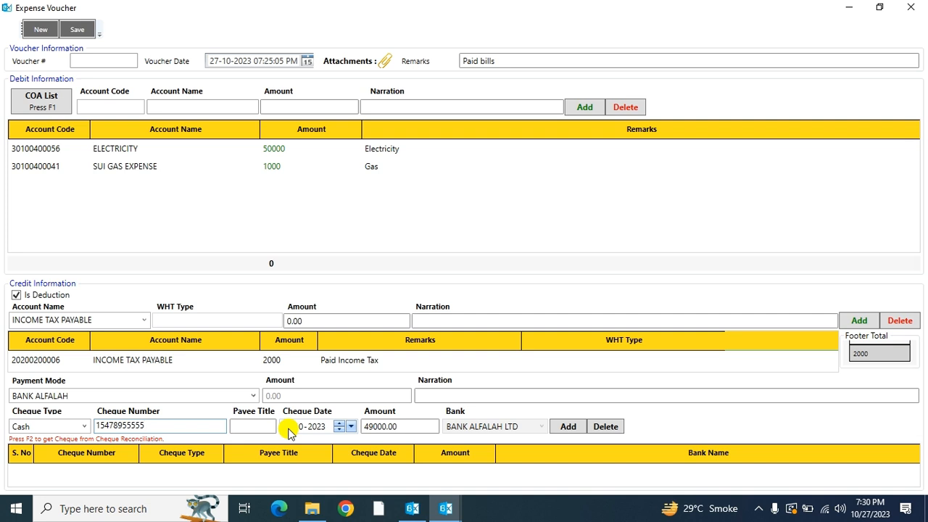
pyautogui.click(351, 426)
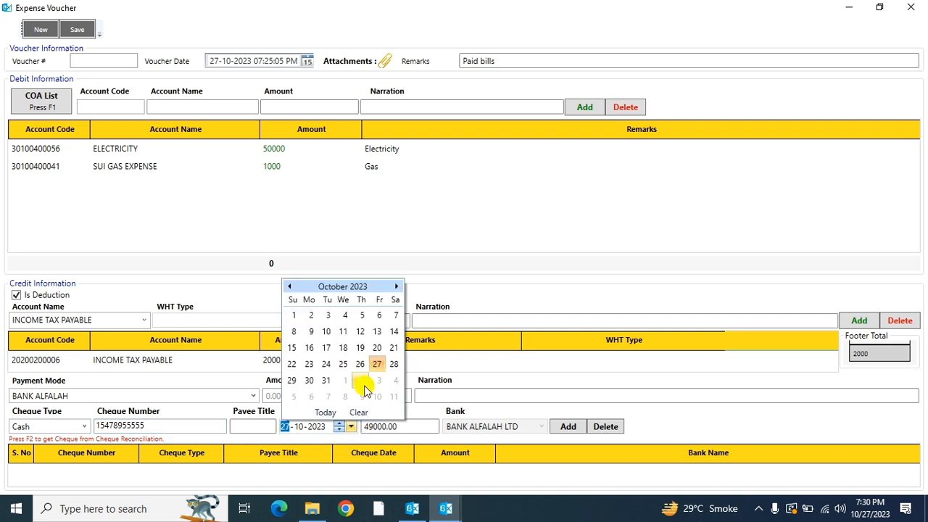
pyautogui.click(309, 380)
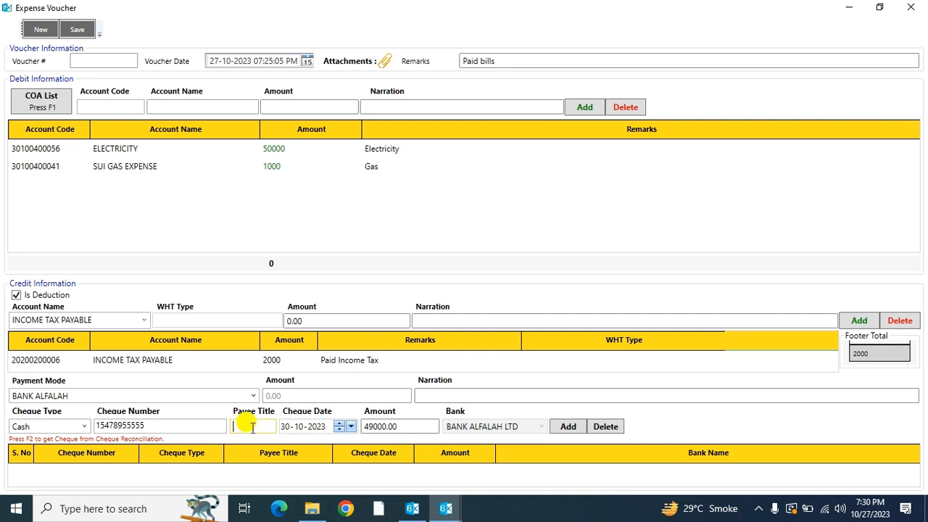
# Enter the payment narration "Bank Alfalah" and add the 49000 cheque line to the credit entries.
pyautogui.click(515, 393)
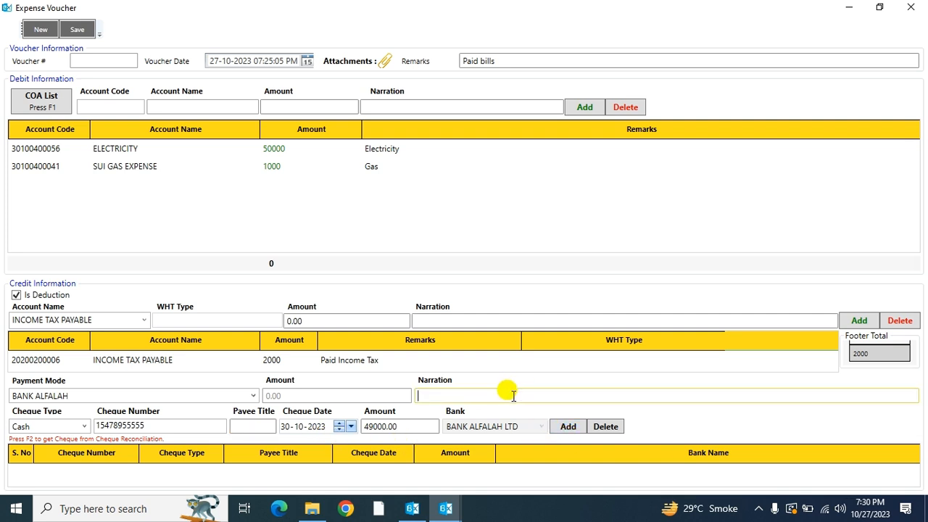
pyautogui.write('Bank Alfalah')
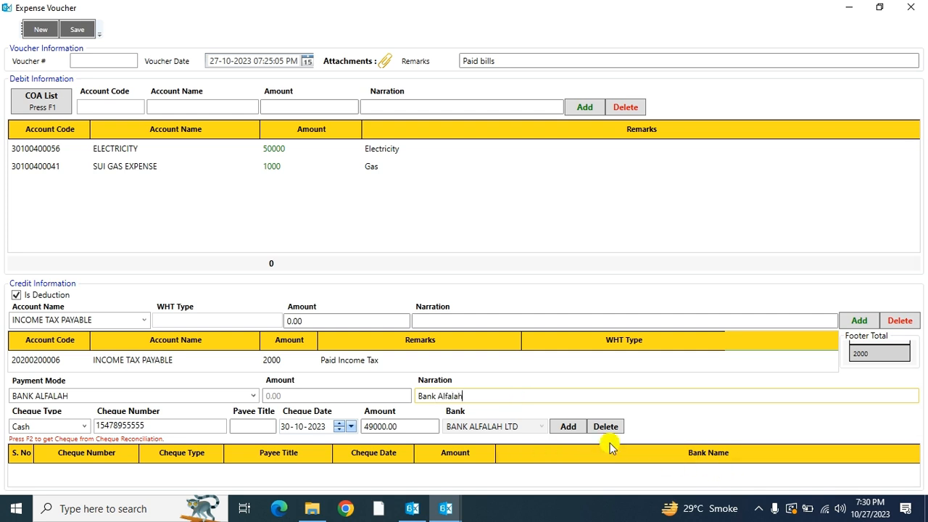
pyautogui.click(565, 428)
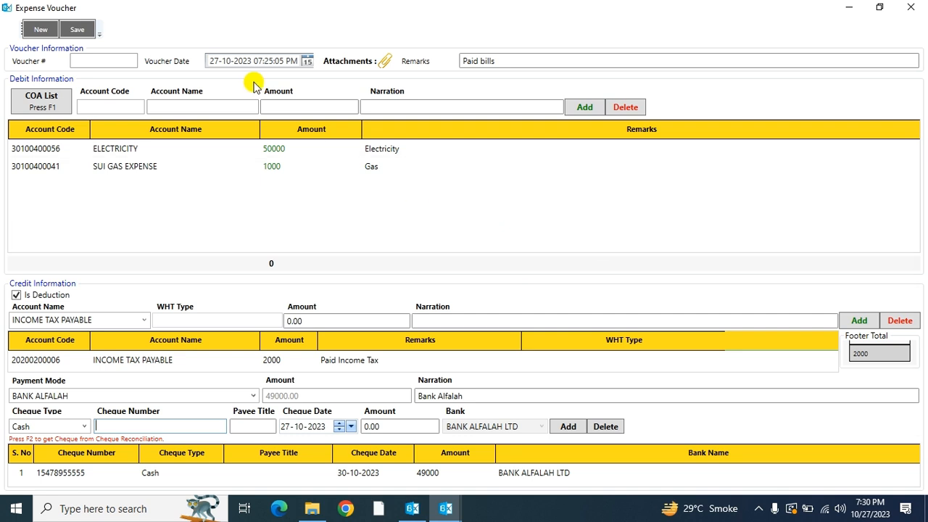
# Save the expense voucher and generate its Voucher Report A4, declining to print the cheque.
pyautogui.click(82, 29)
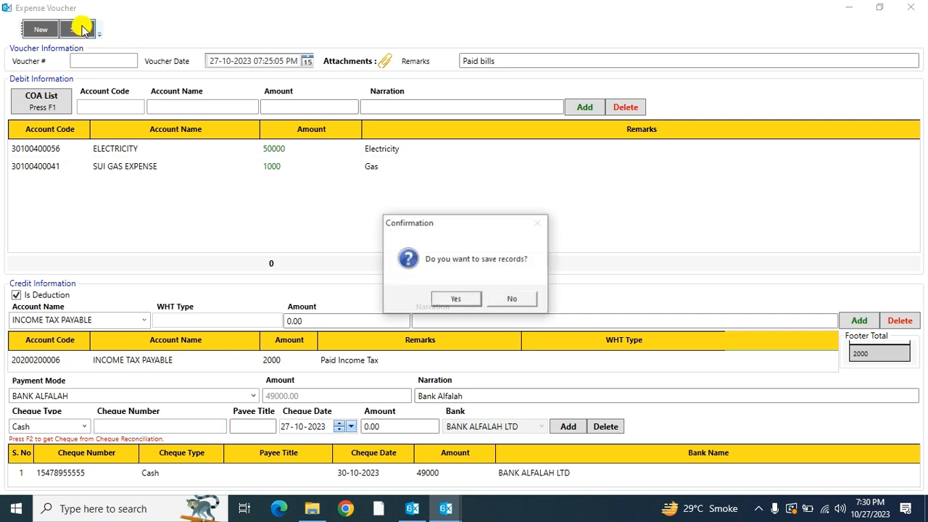
pyautogui.click(449, 300)
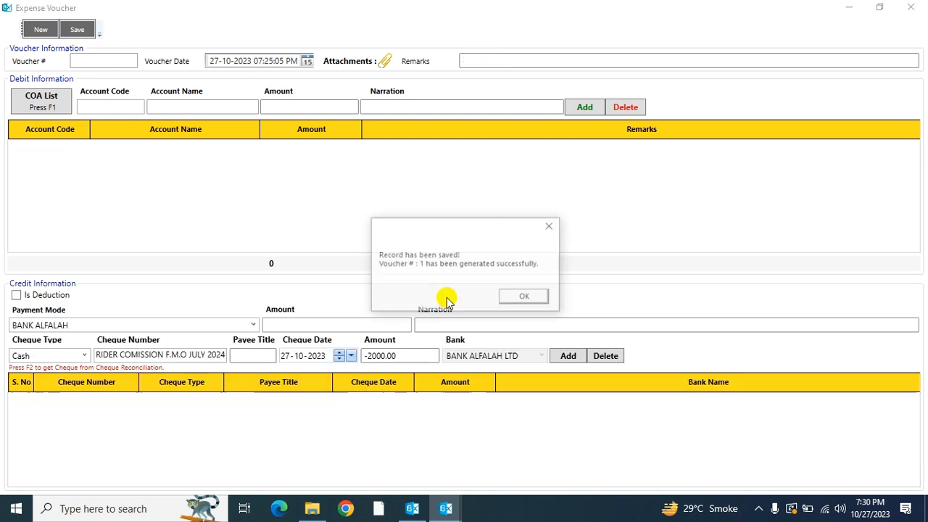
pyautogui.click(519, 300)
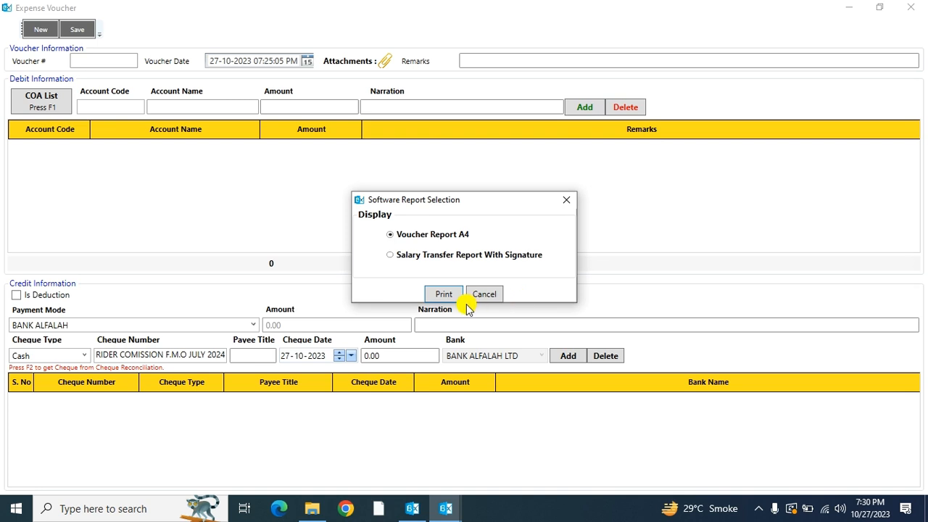
pyautogui.click(439, 296)
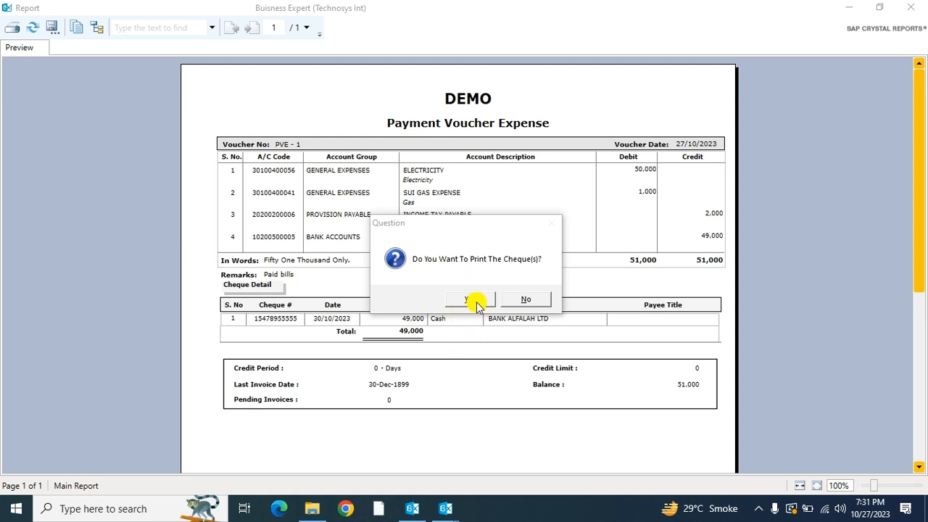
pyautogui.click(512, 298)
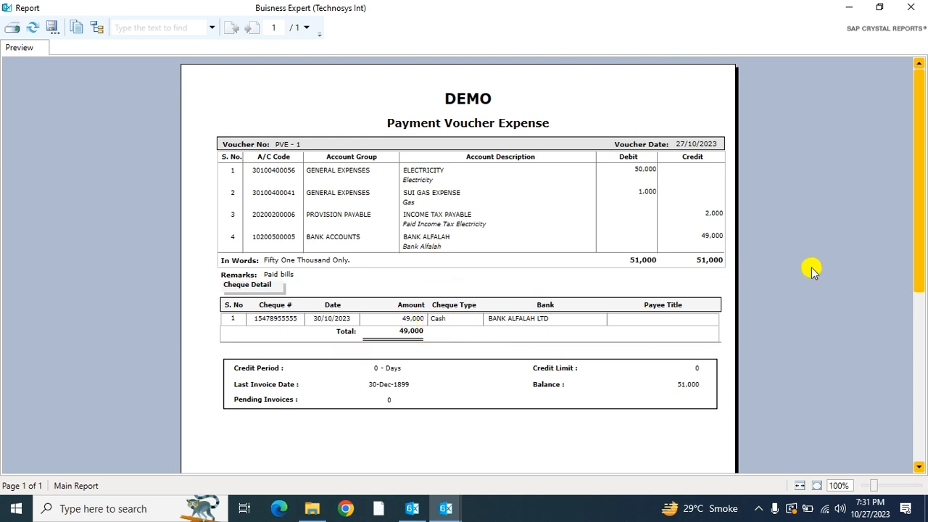
# Close the report and the voucher form, and retrieve today's records in the expense voucher list.
pyautogui.click(912, 7)
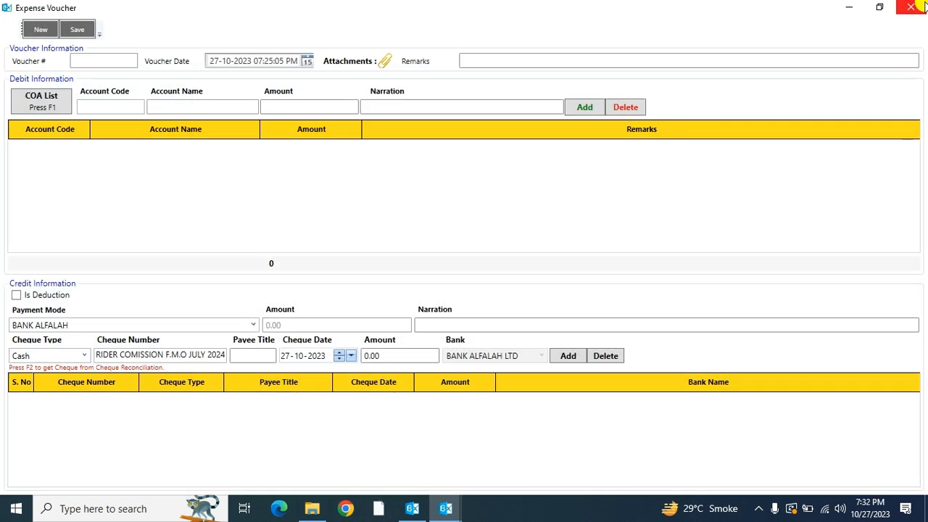
pyautogui.click(910, 7)
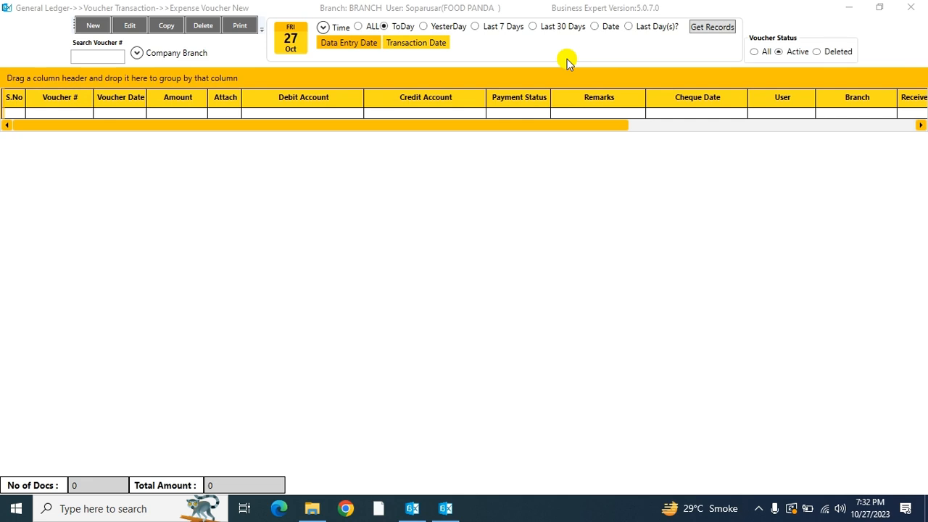
pyautogui.click(714, 27)
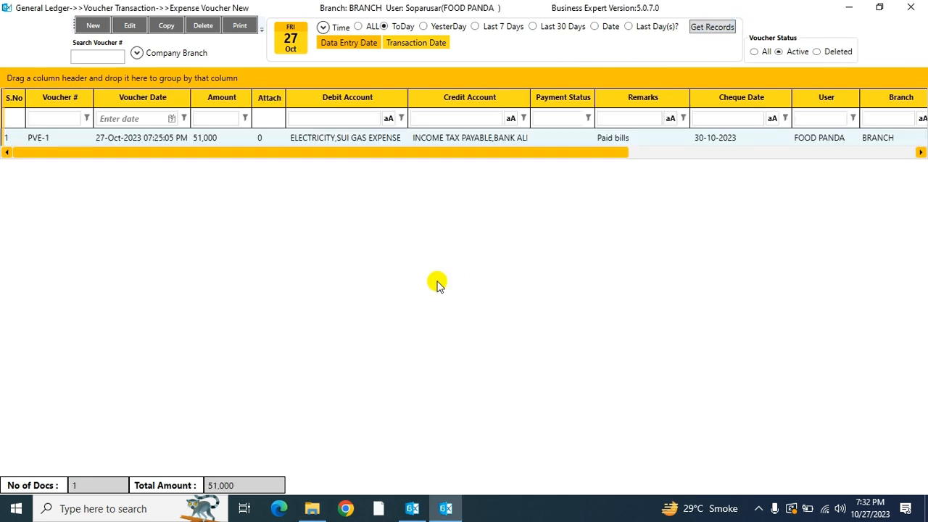
# Open the saved electricity and gas voucher for editing, review its details, and close it without changes.
pyautogui.click(338, 139)
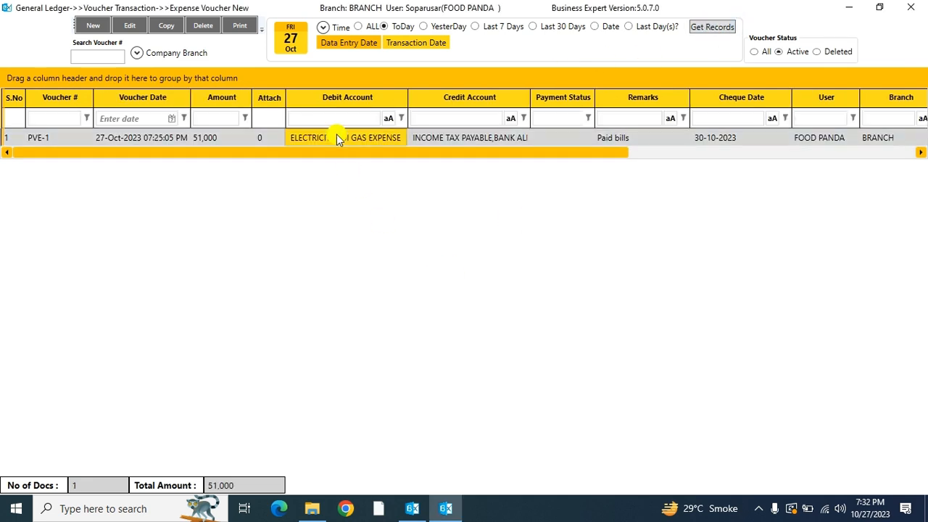
pyautogui.click(273, 138)
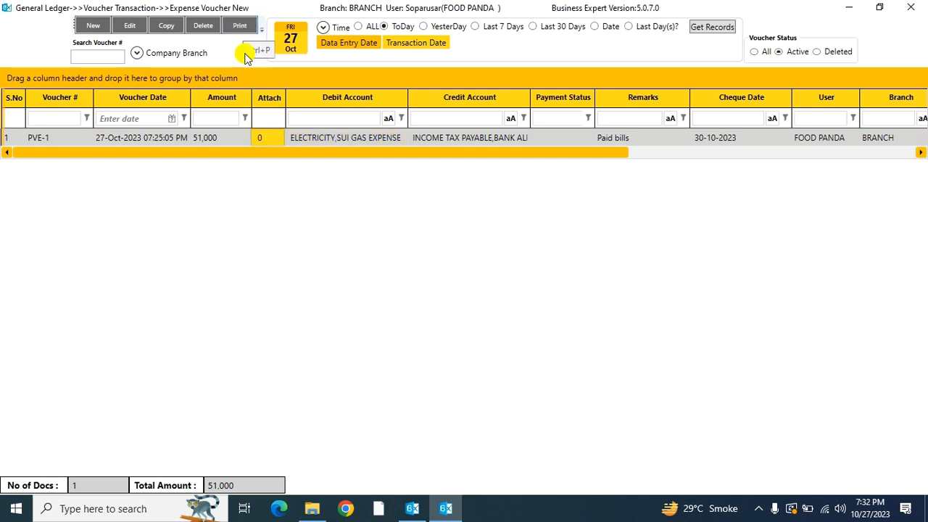
pyautogui.click(232, 137)
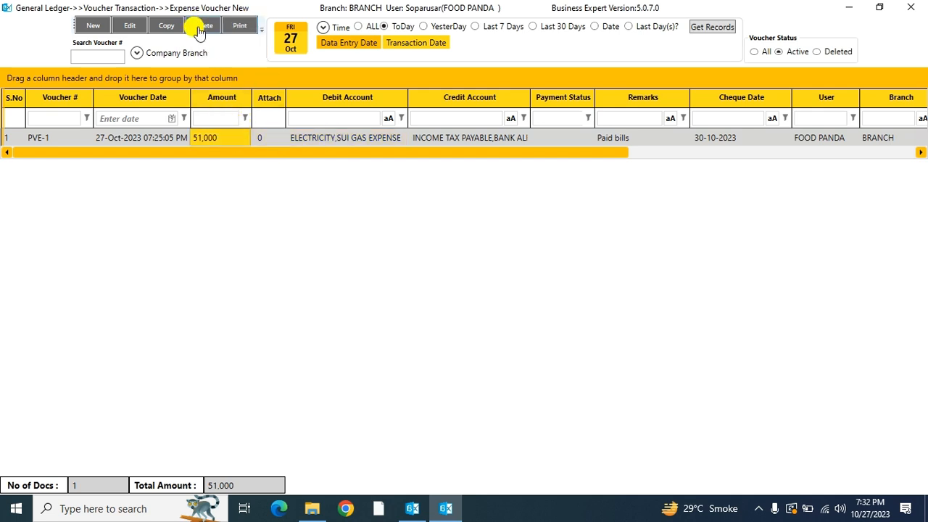
pyautogui.click(153, 137)
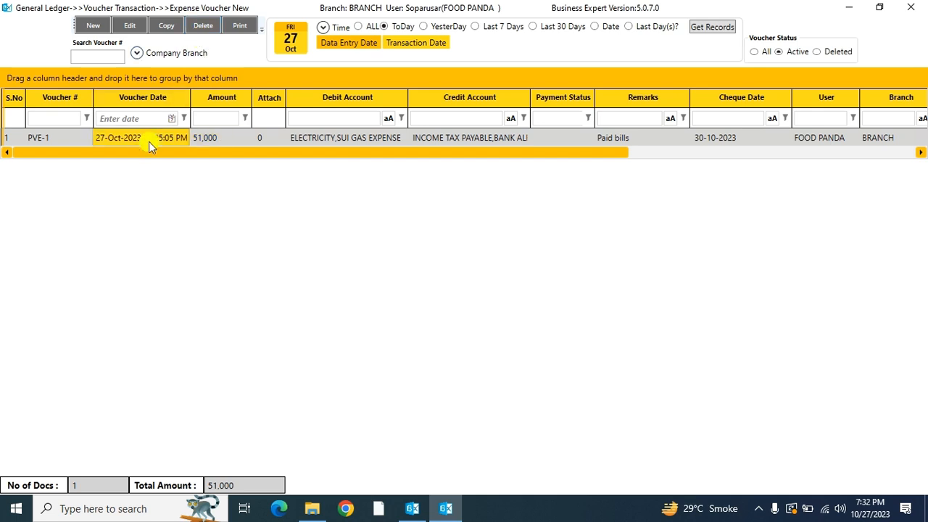
pyautogui.click(128, 29)
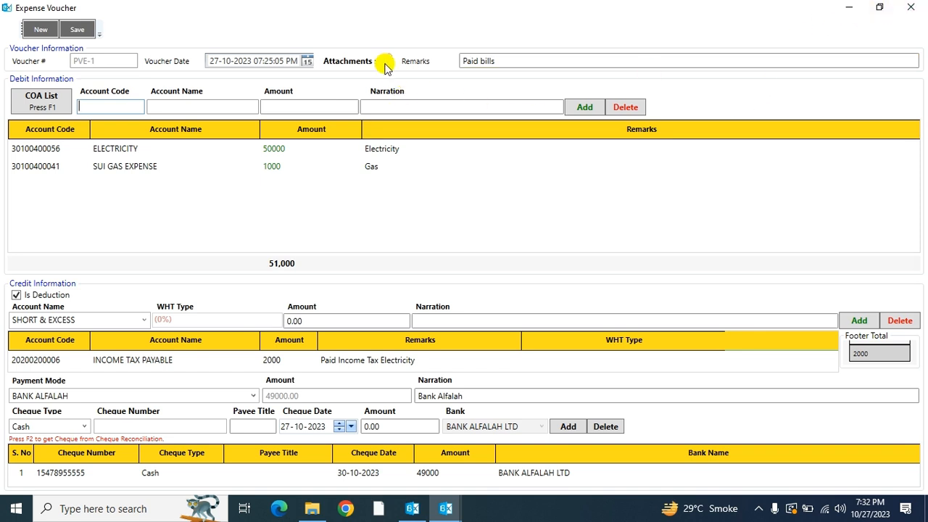
pyautogui.click(912, 7)
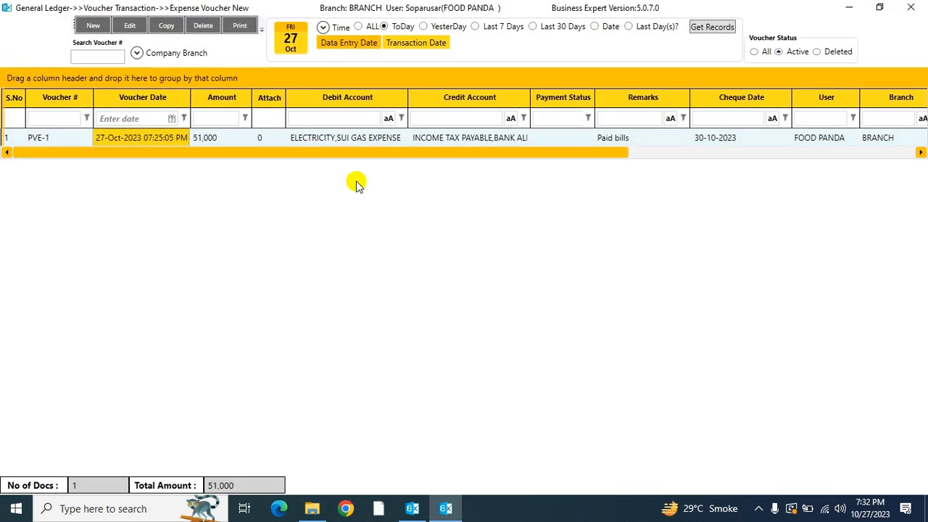
# Open a copy of the electricity and gas voucher, inspect its debit lines, and close it unsaved.
pyautogui.click(216, 138)
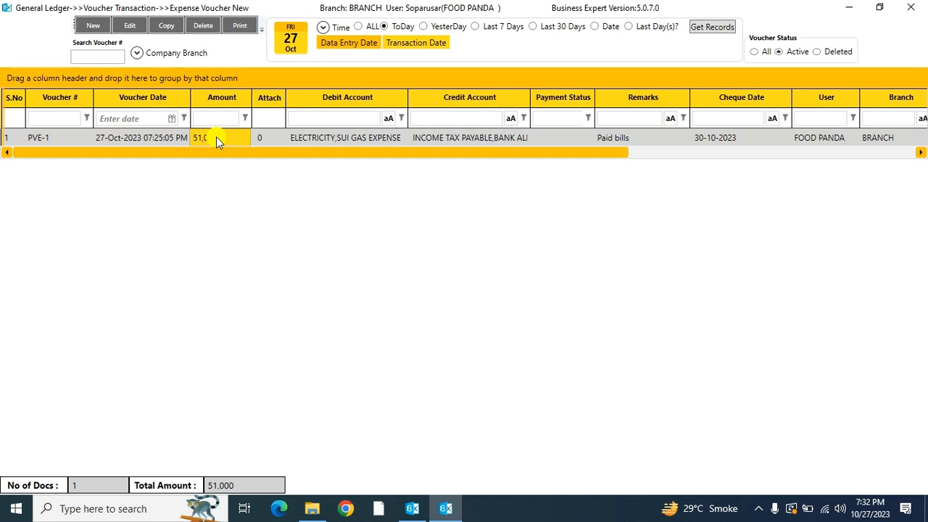
pyautogui.click(167, 27)
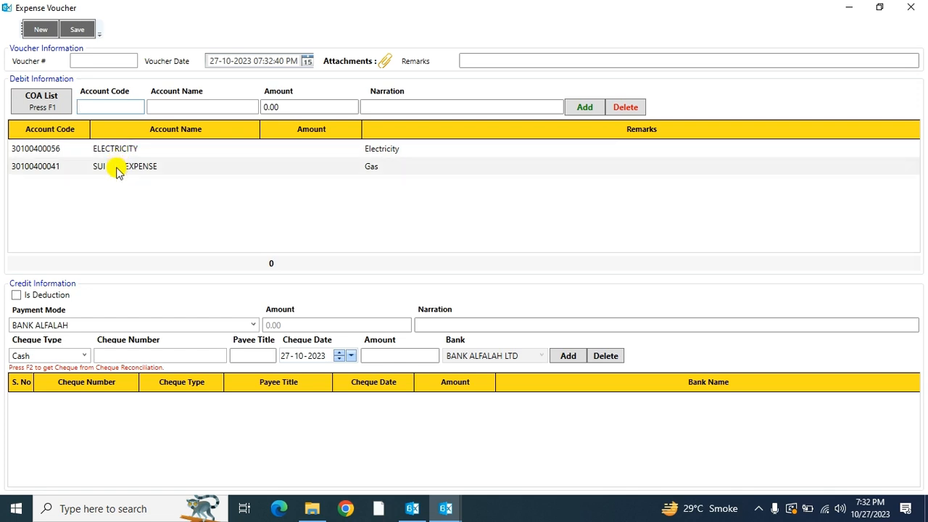
pyautogui.click(303, 148)
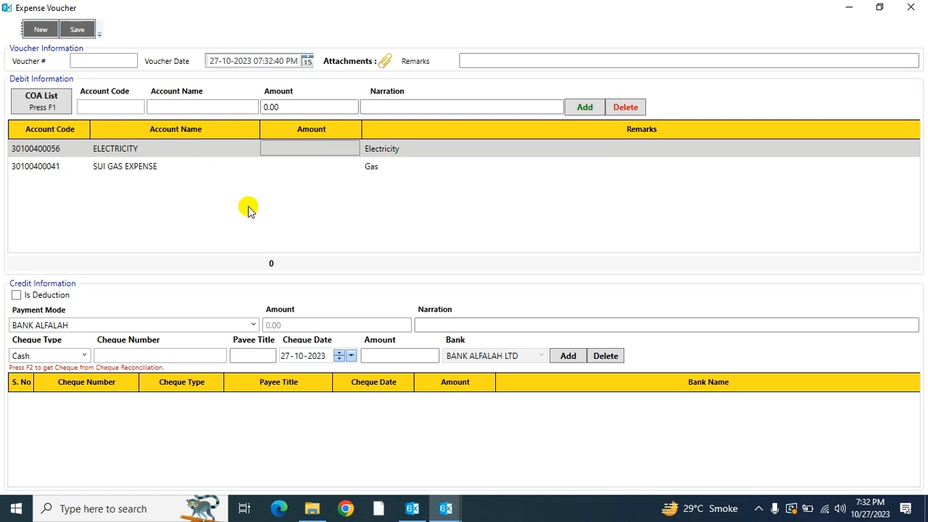
pyautogui.click(911, 8)
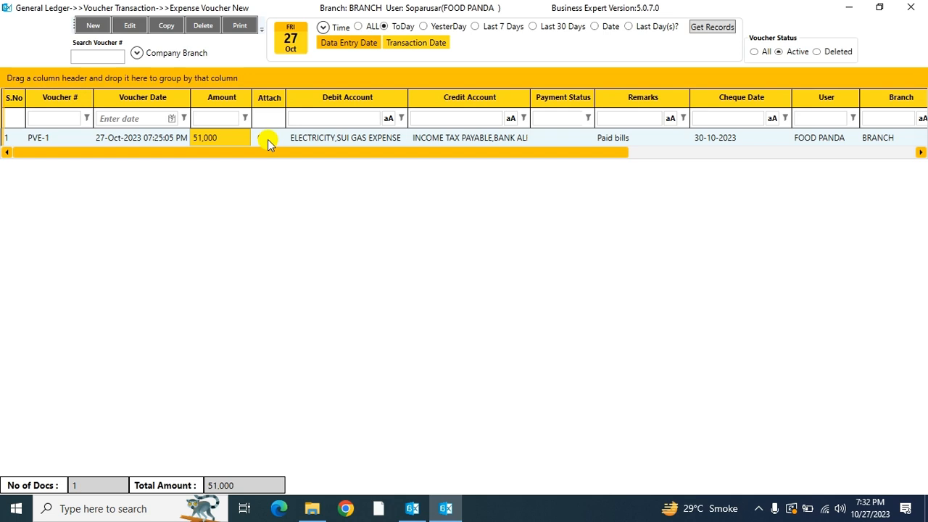
# Examine the Company Branch filter by toggling Select All, keeping every branch selected, and activate the voucher number search field.
pyautogui.click(267, 139)
pyautogui.click(138, 54)
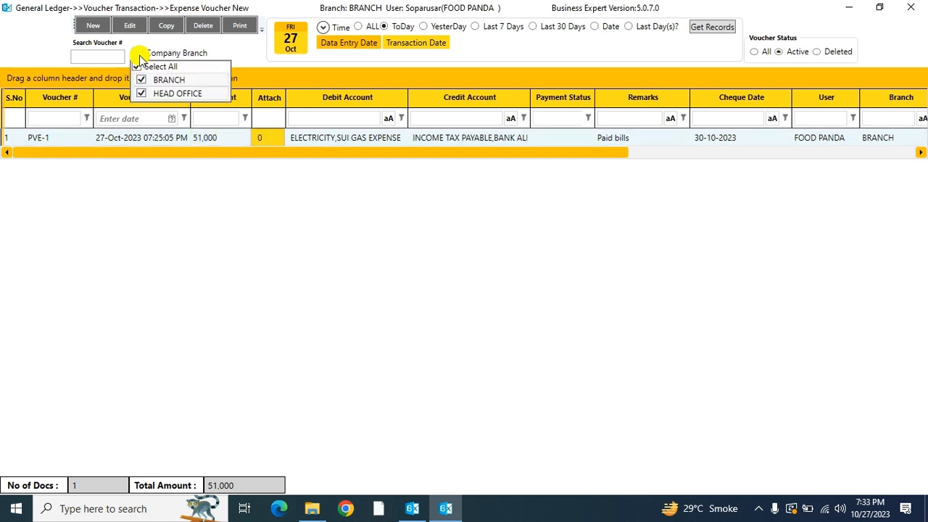
pyautogui.click(161, 69)
pyautogui.click(160, 68)
pyautogui.click(160, 68)
pyautogui.click(158, 67)
pyautogui.click(156, 66)
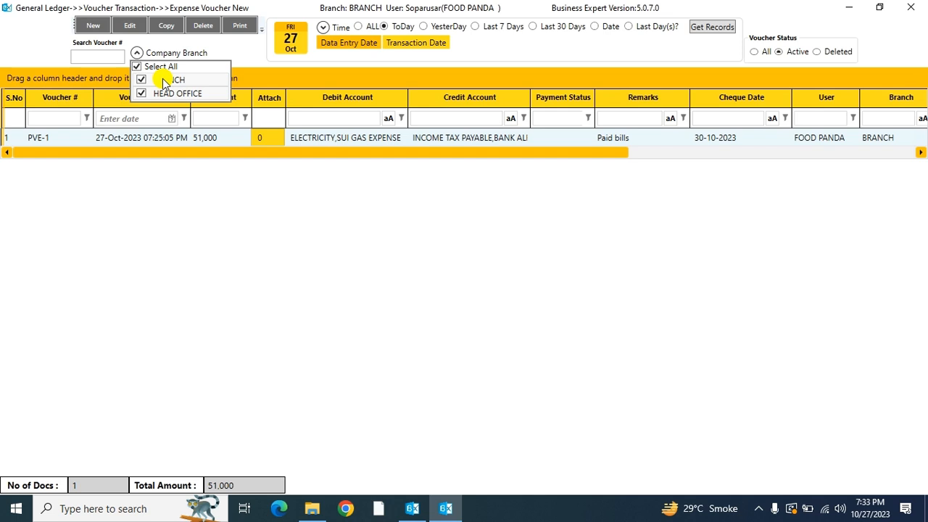
pyautogui.click(246, 295)
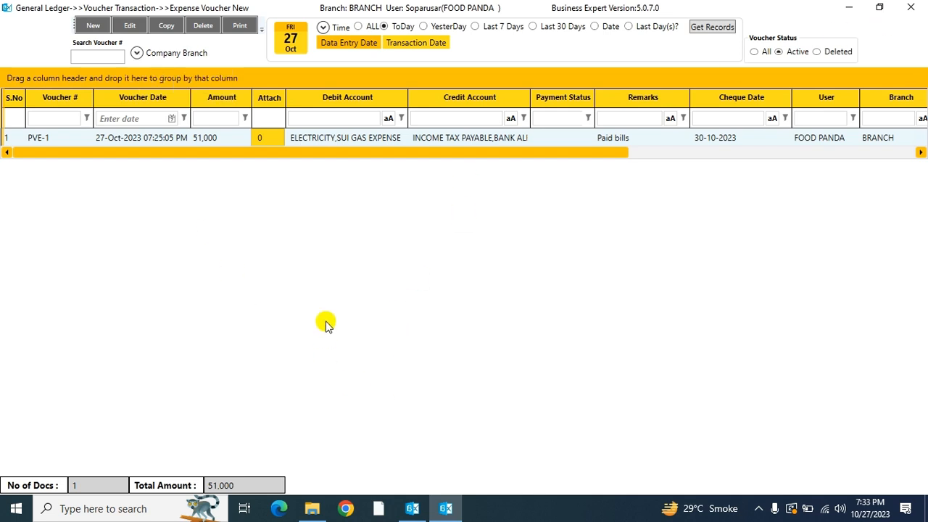
pyautogui.click(78, 55)
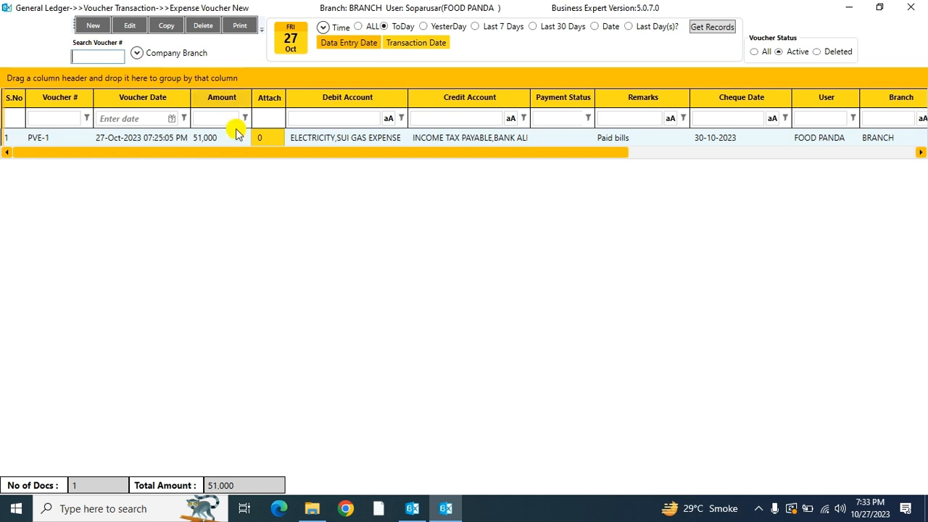
# Delete the electricity and gas expense voucher from the voucher list and acknowledge the deletion.
pyautogui.click(312, 136)
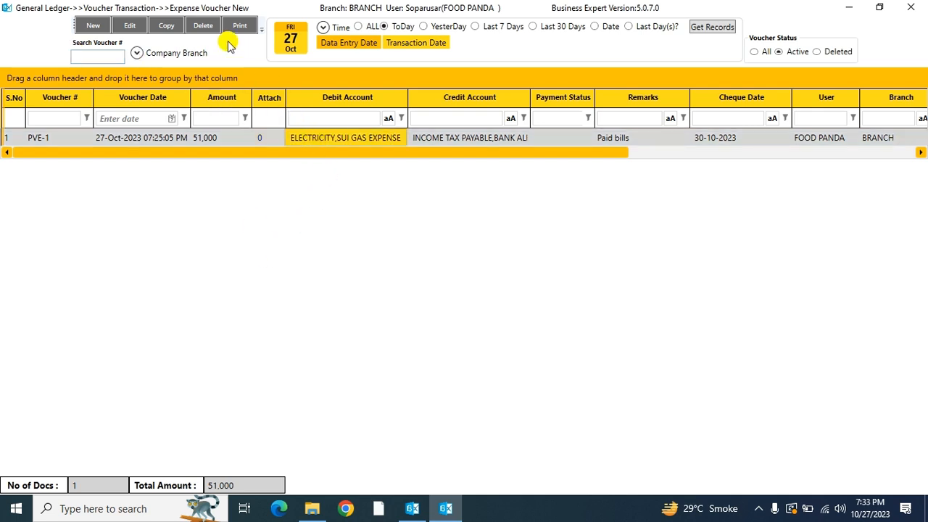
pyautogui.click(196, 25)
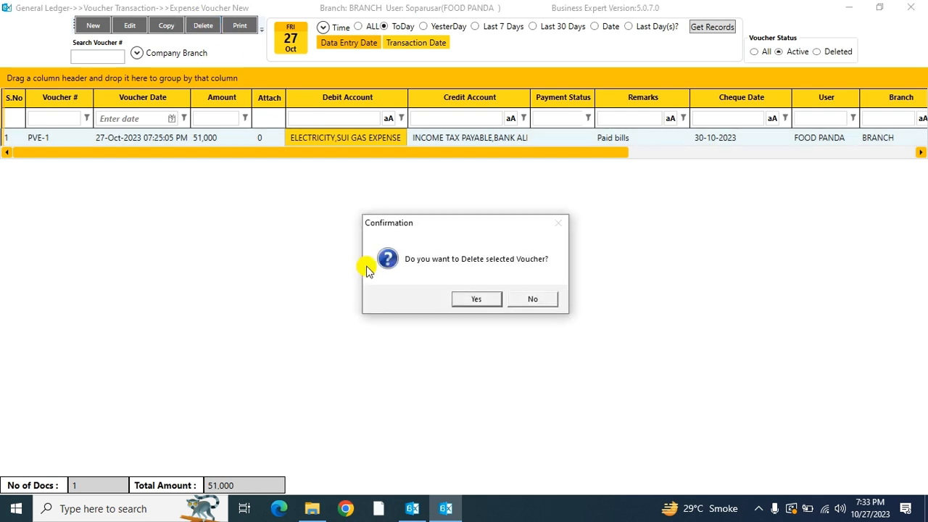
pyautogui.click(464, 302)
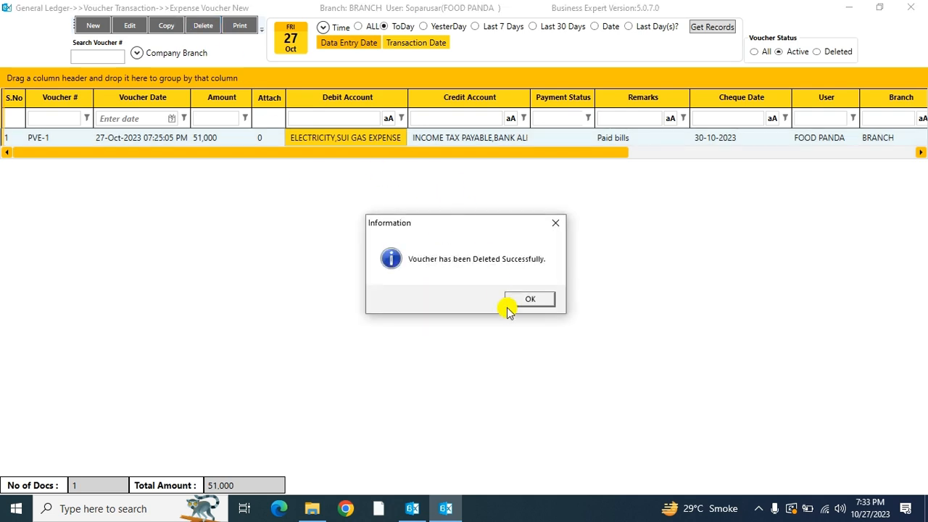
pyautogui.click(530, 301)
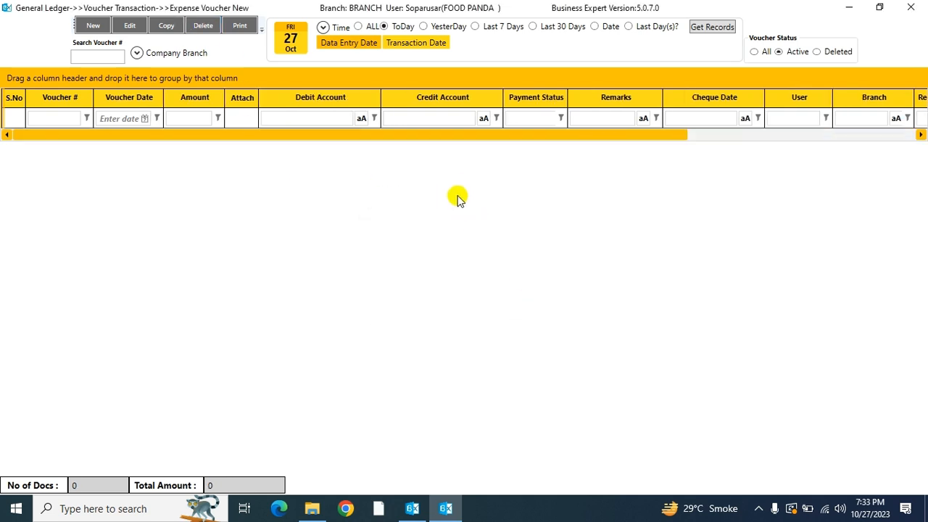
# Retrieve today's vouchers with Deleted status, and set the voucher status filter to All.
pyautogui.click(834, 53)
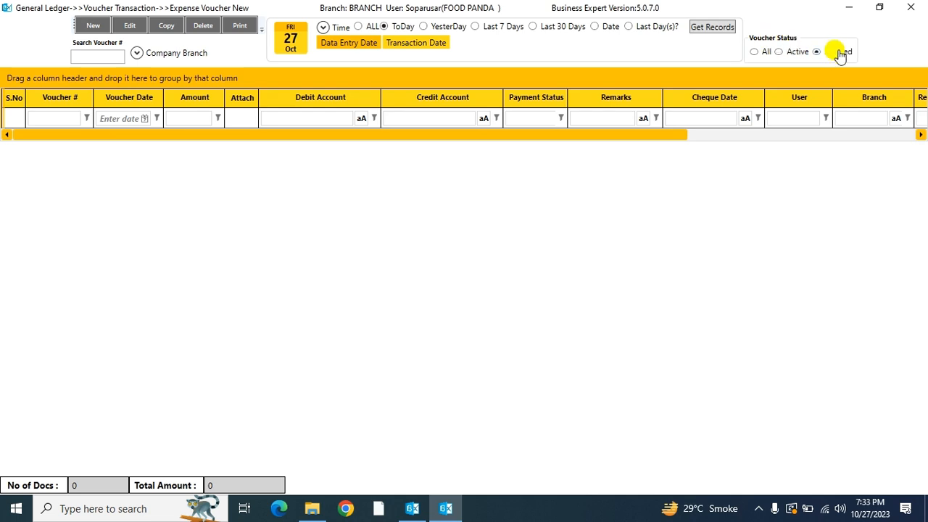
pyautogui.click(720, 29)
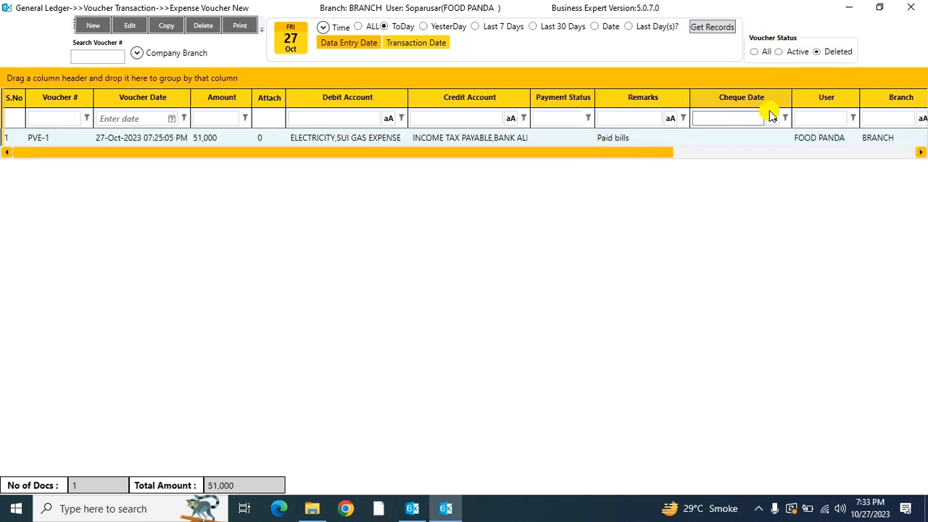
pyautogui.click(760, 55)
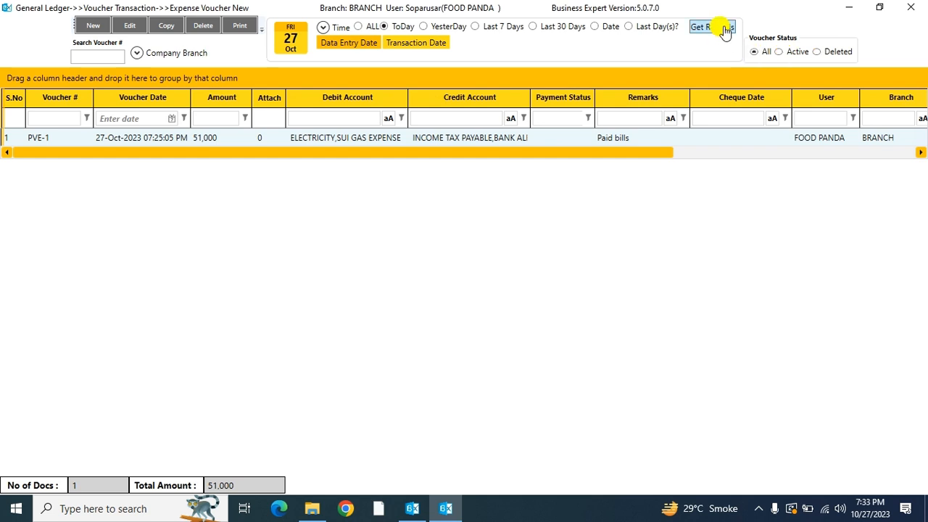